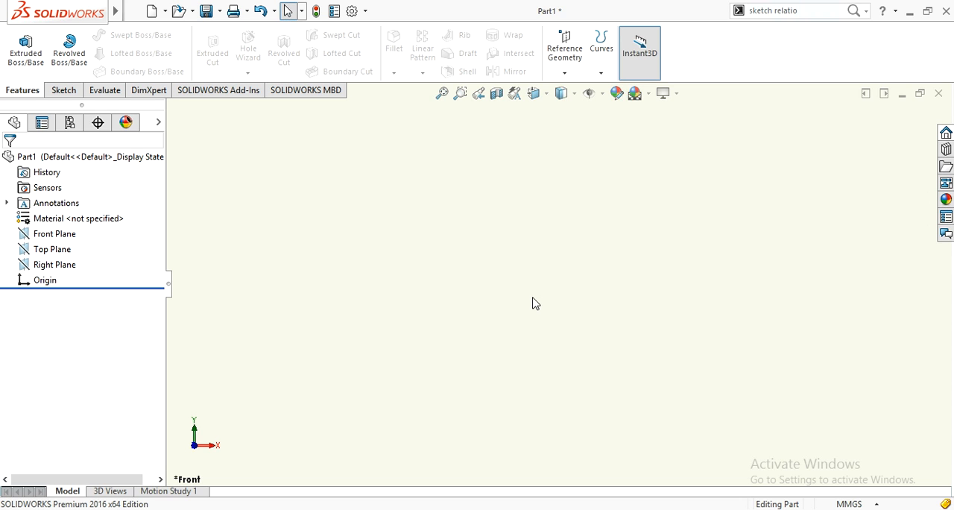
Start a sketch on the Front Plane and draw a corner rectangle from the origin toward the upper left.
{"action": "left_click", "coordinate": [38, 234]}
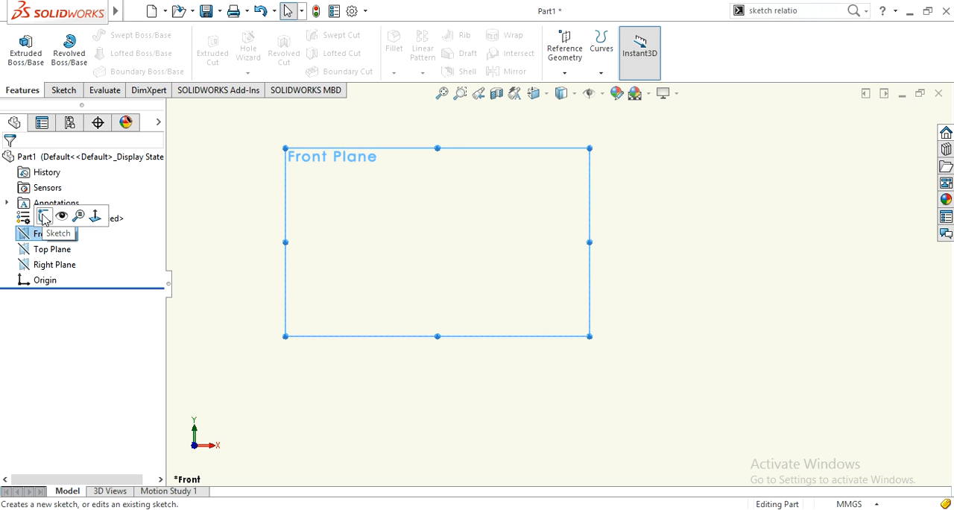
{"action": "left_click", "coordinate": [44, 217]}
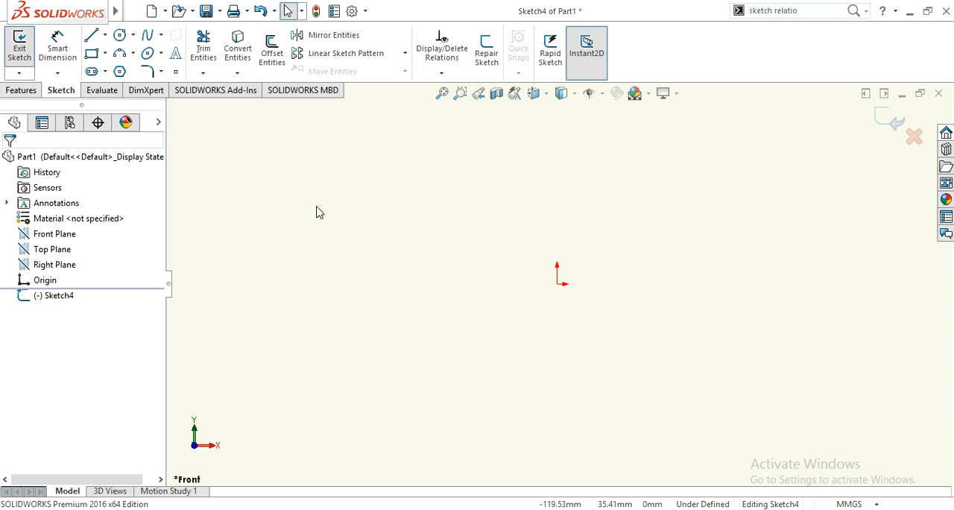
{"action": "left_click", "coordinate": [92, 53]}
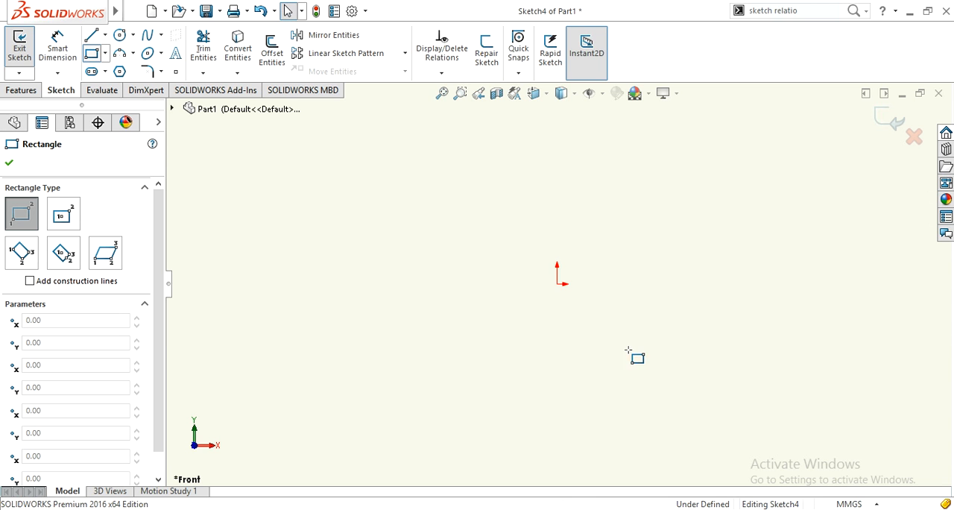
{"action": "left_click", "coordinate": [558, 284]}
{"action": "left_click", "coordinate": [384, 199]}
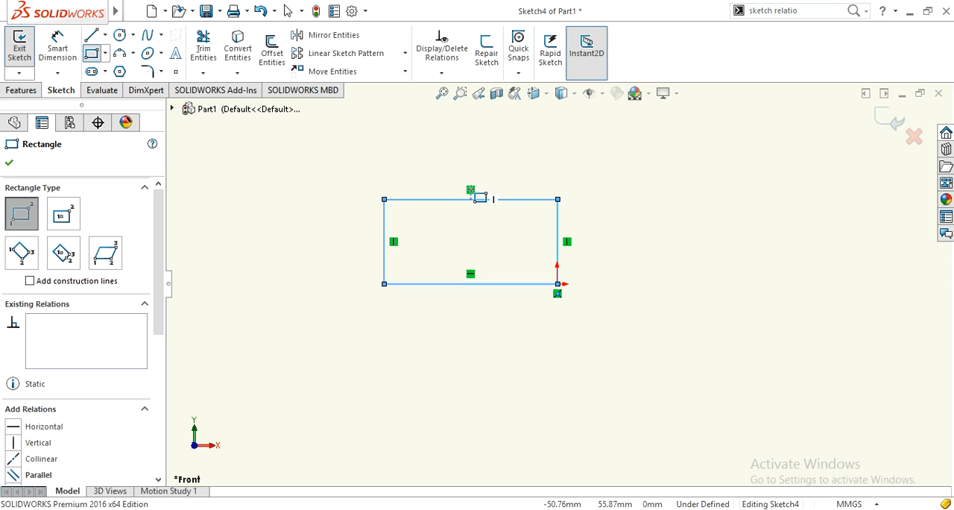
Add three more corner rectangles overlapping the first: one inside its lower-left area, a smaller one farther left, and one around the origin.
{"action": "left_click", "coordinate": [470, 231]}
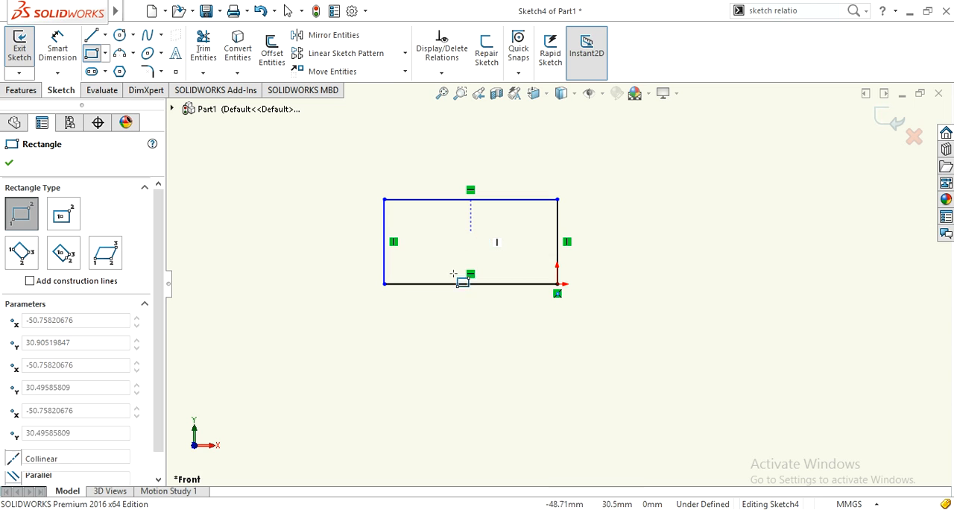
{"action": "left_click", "coordinate": [359, 314]}
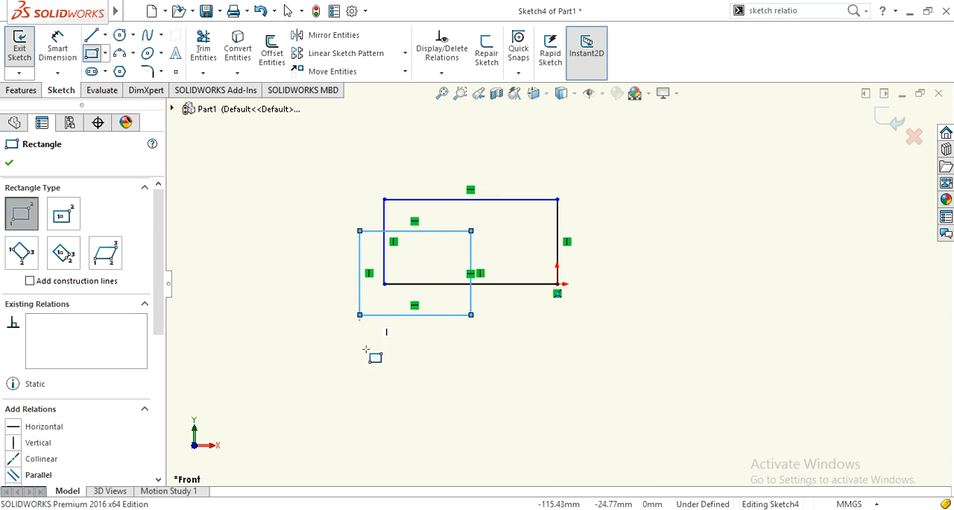
{"action": "left_click", "coordinate": [392, 335]}
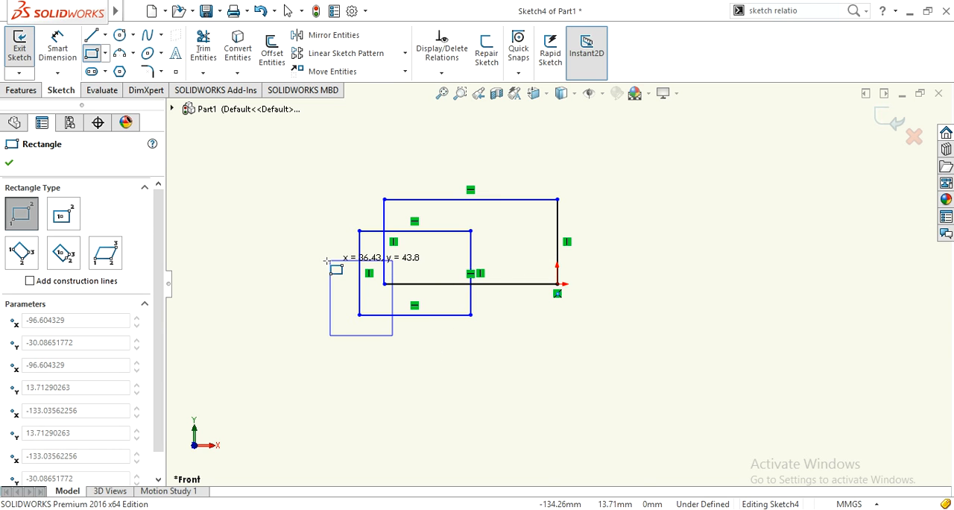
{"action": "left_click", "coordinate": [326, 261]}
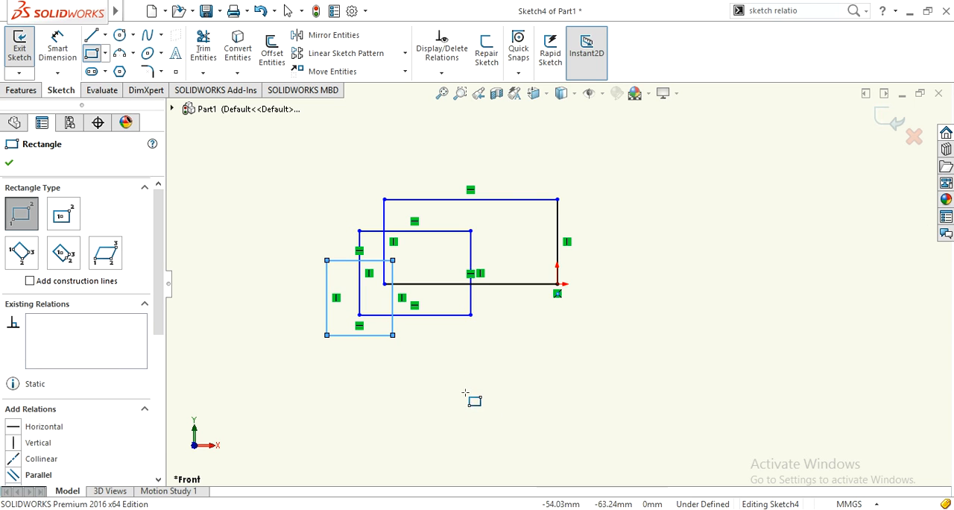
{"action": "left_click", "coordinate": [509, 335]}
{"action": "left_click", "coordinate": [581, 242]}
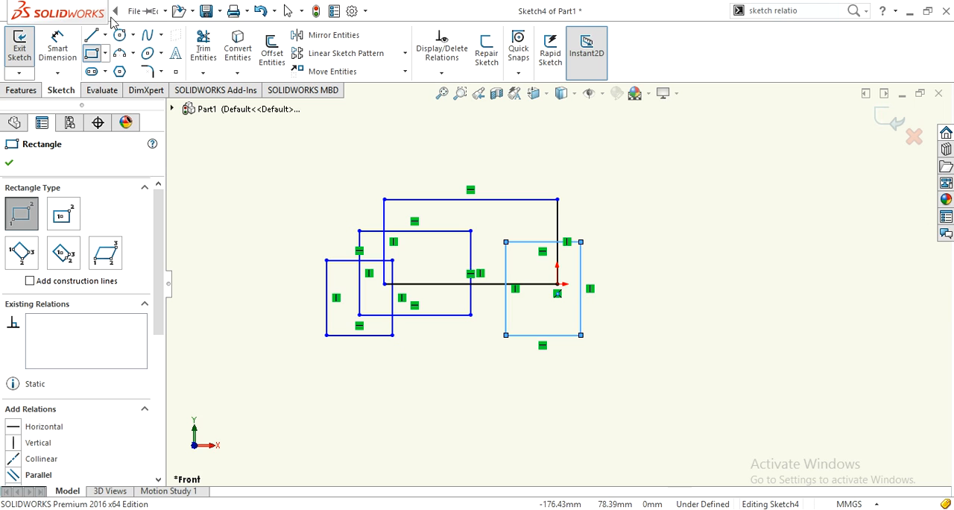
Hide the sketch relation symbols on the rectangles.
{"action": "mouse_move", "coordinate": [117, 11]}
{"action": "left_click", "coordinate": [186, 11]}
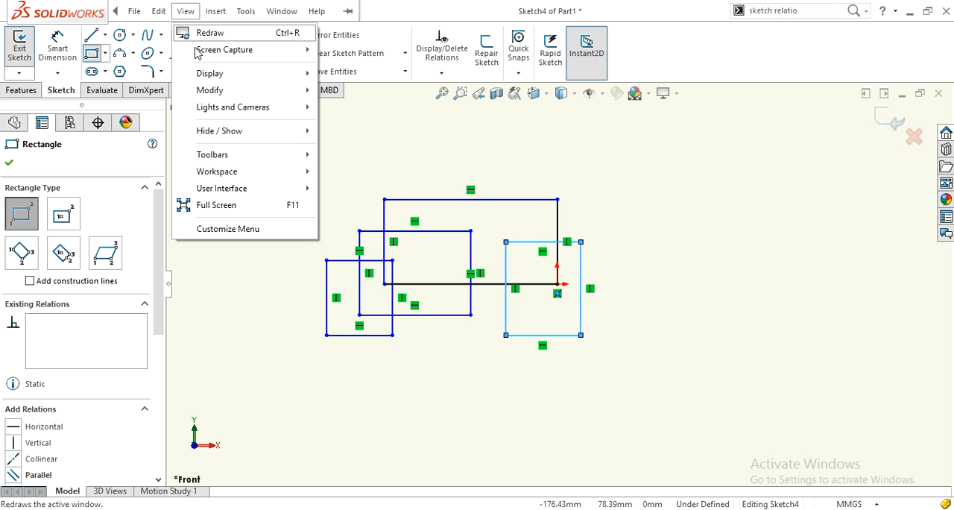
{"action": "mouse_move", "coordinate": [214, 131]}
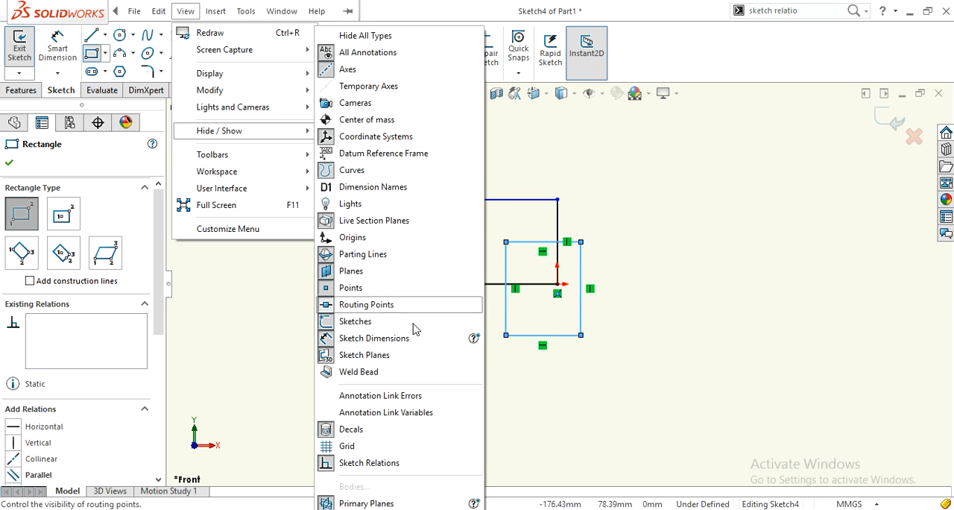
{"action": "left_click", "coordinate": [331, 463]}
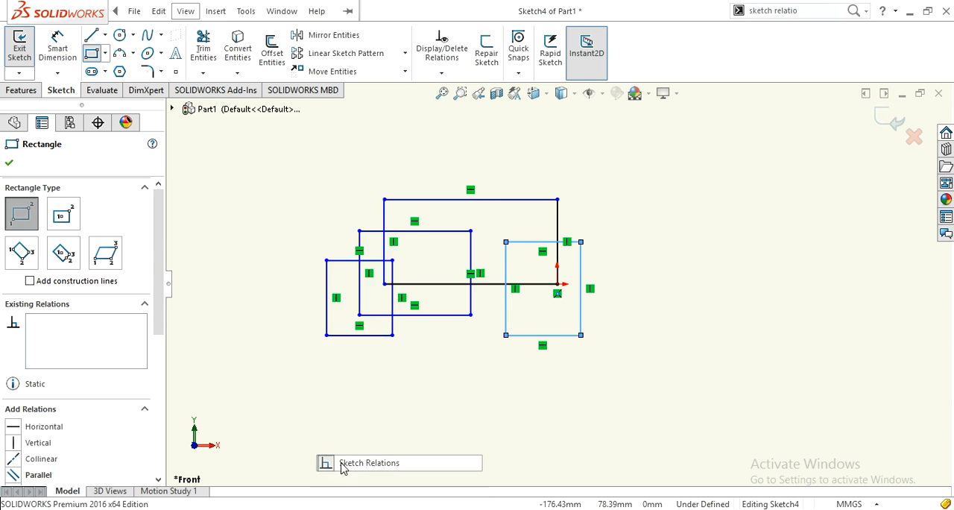
{"action": "left_click", "coordinate": [536, 415]}
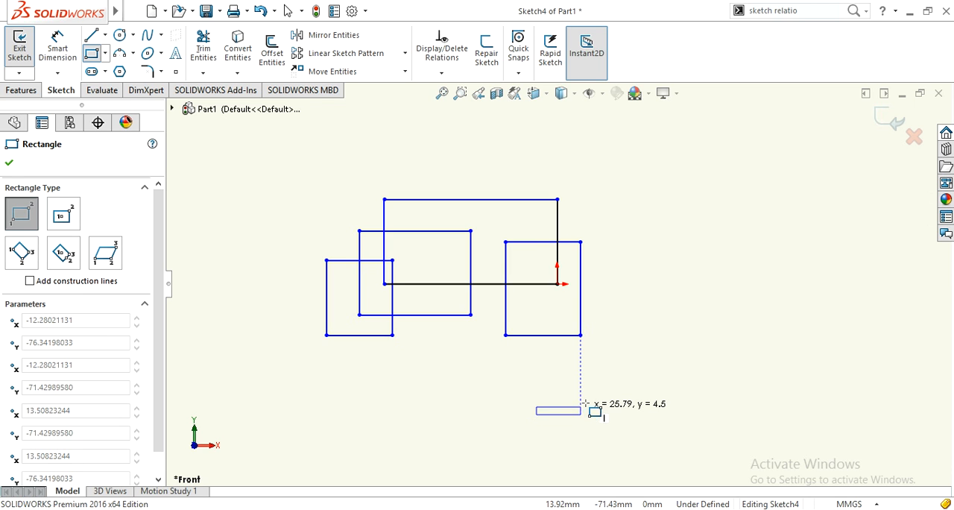
{"action": "key", "text": "Escape"}
Search the commands for "sketch rela" and run View Sketch Relations to show the relation symbols again.
{"action": "left_click", "coordinate": [806, 12]}
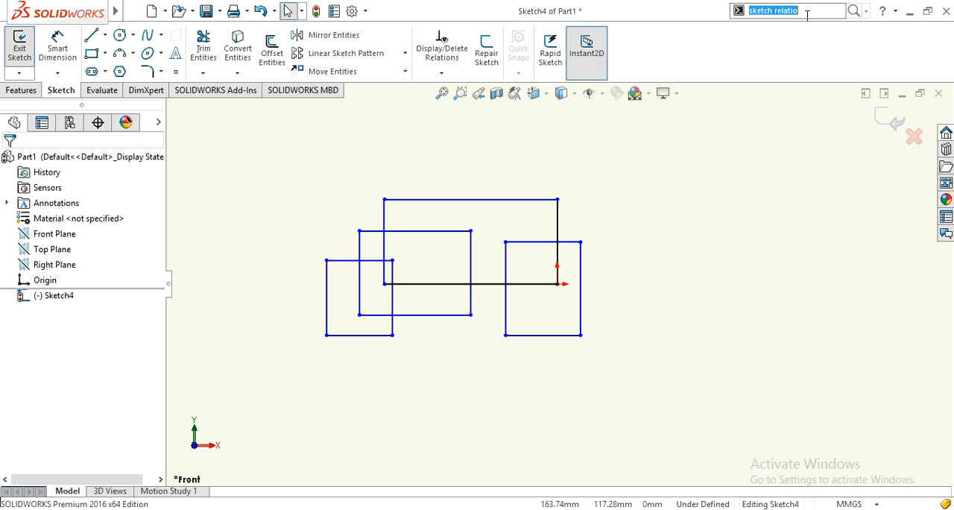
{"action": "left_click", "coordinate": [866, 11]}
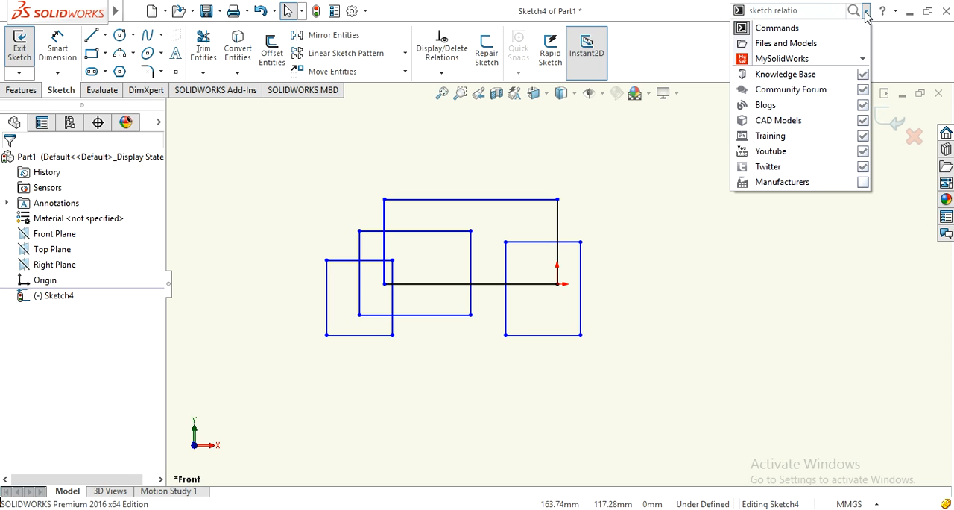
{"action": "left_click", "coordinate": [757, 28]}
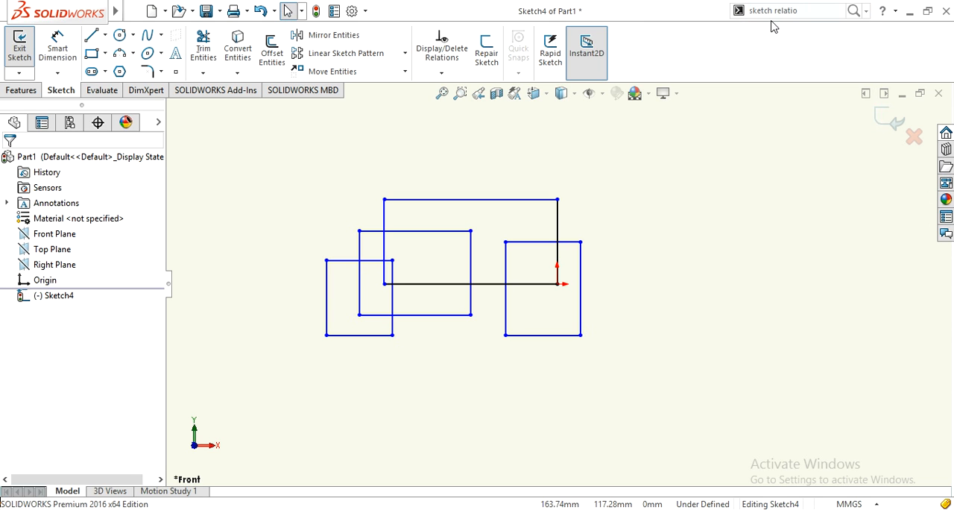
{"action": "double_click", "coordinate": [798, 11]}
{"action": "triple_click", "coordinate": [797, 11]}
{"action": "type", "text": "ske"}
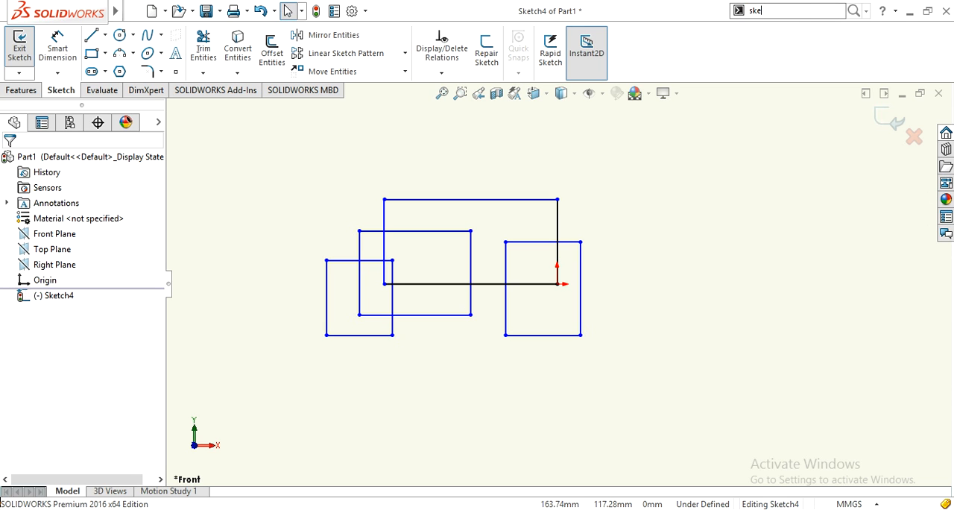
{"action": "type", "text": "tch rela"}
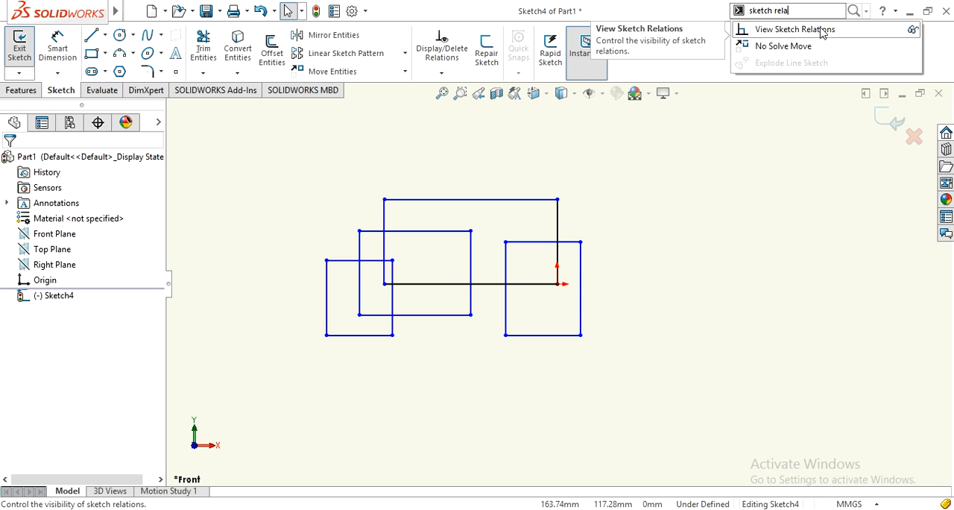
{"action": "left_click", "coordinate": [821, 30]}
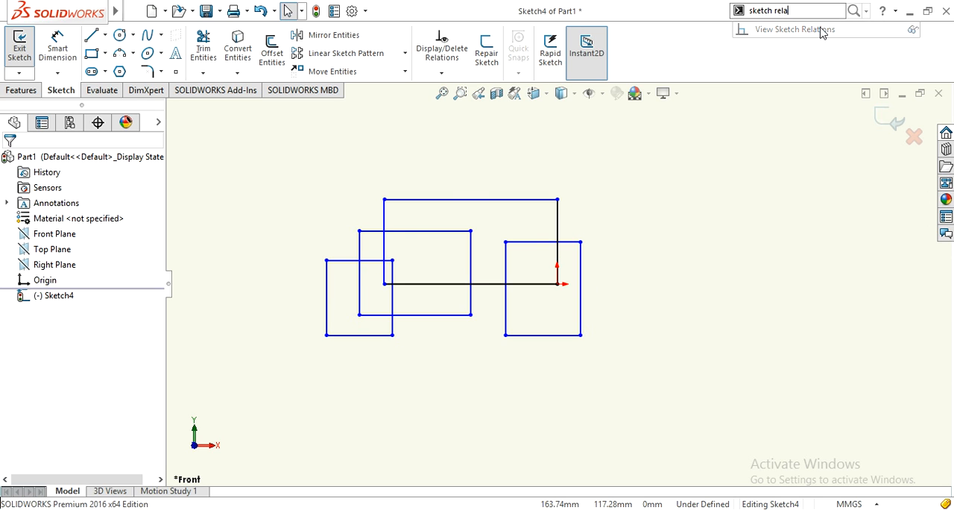
Extend the command search to "sketch relat" and run View Sketch Relations to turn the relation symbols off.
{"action": "left_click", "coordinate": [813, 13]}
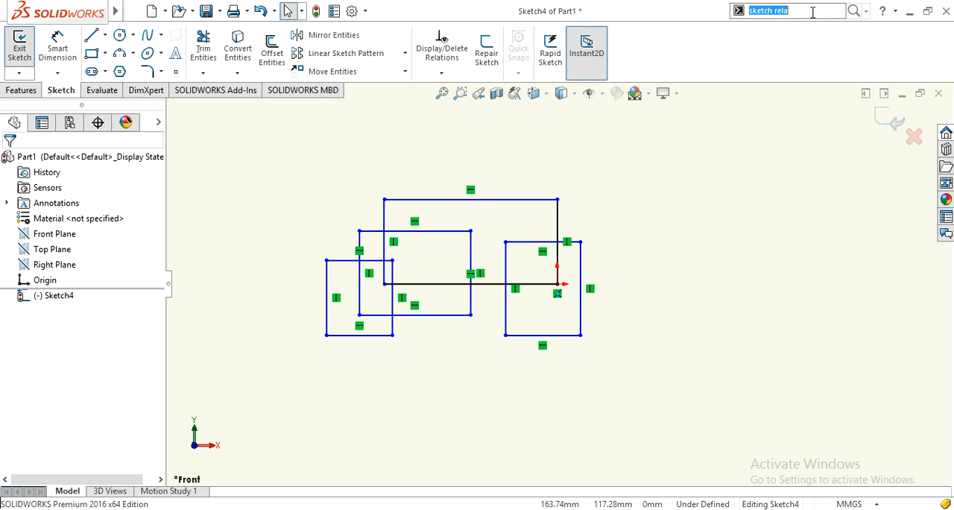
{"action": "left_click", "coordinate": [813, 13]}
{"action": "type", "text": "t"}
{"action": "left_click", "coordinate": [806, 30]}
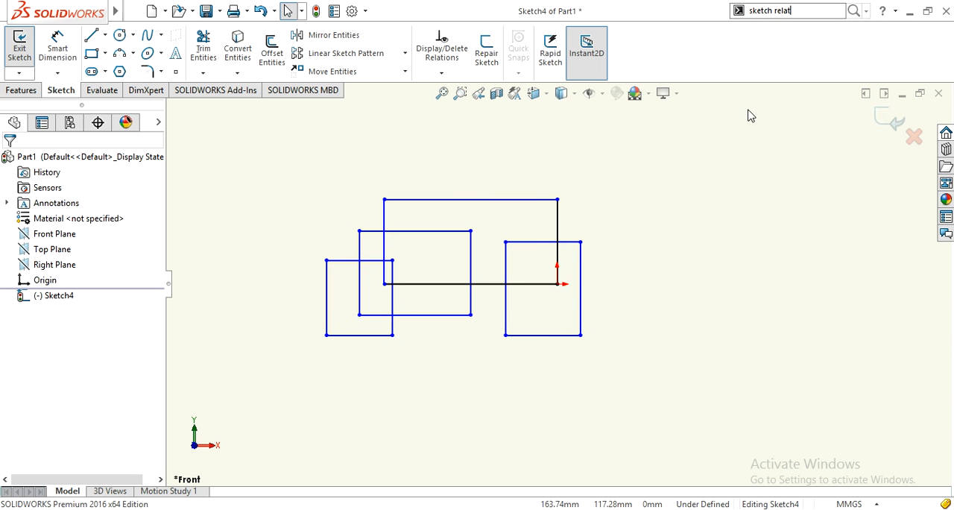
Delete all four rectangles from the sketch.
{"action": "mouse_move", "coordinate": [630, 165]}
{"action": "left_mouse_down"}
{"action": "mouse_move", "coordinate": [333, 387]}
{"action": "mouse_move", "coordinate": [291, 398]}
{"action": "mouse_move", "coordinate": [293, 407]}
{"action": "left_mouse_up"}
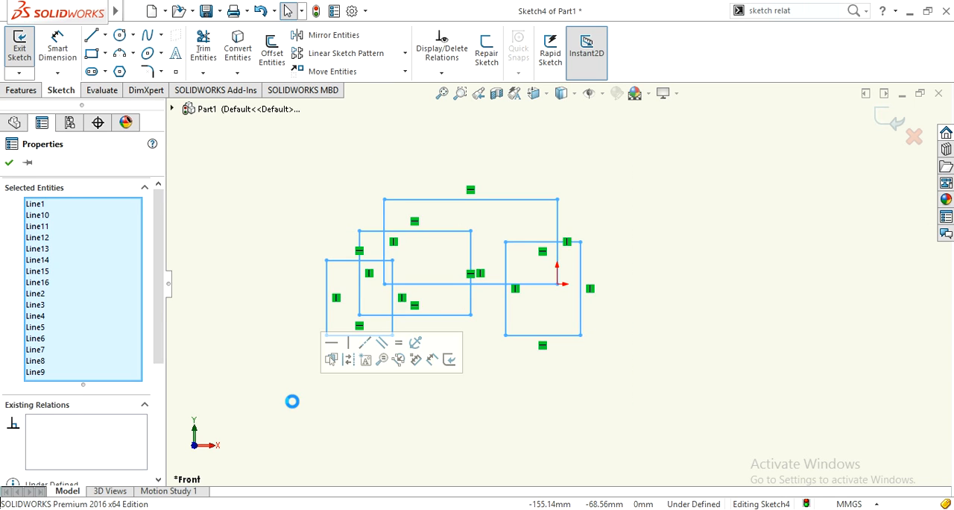
{"action": "key", "text": "Delete"}
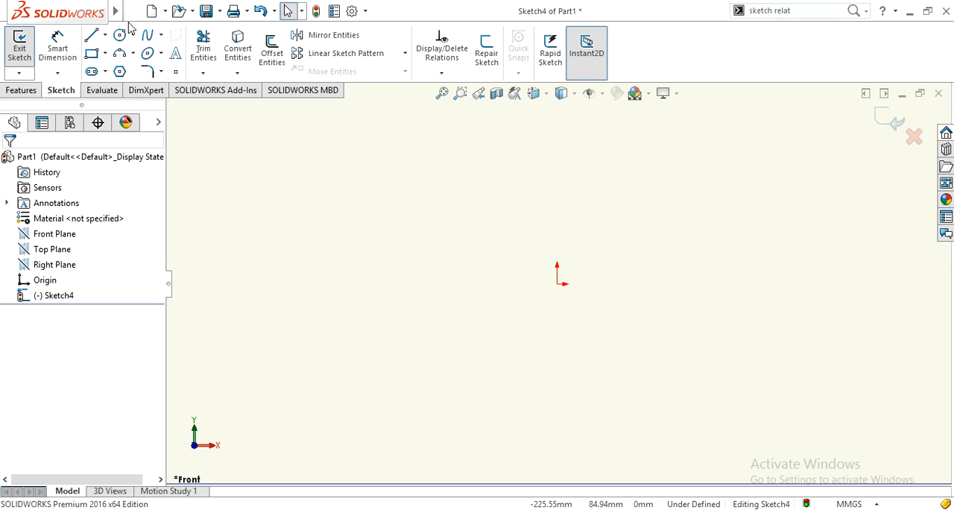
{"action": "left_click", "coordinate": [92, 35]}
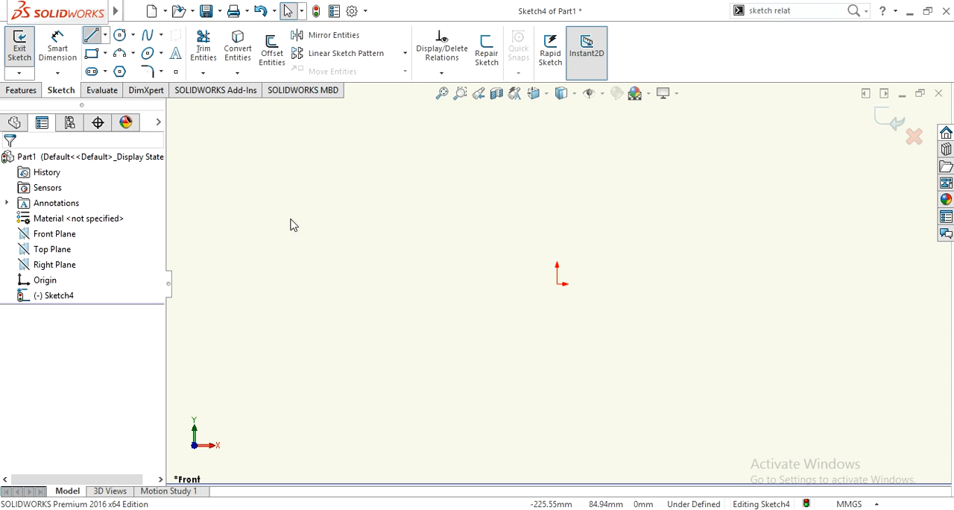
{"action": "left_click", "coordinate": [578, 232]}
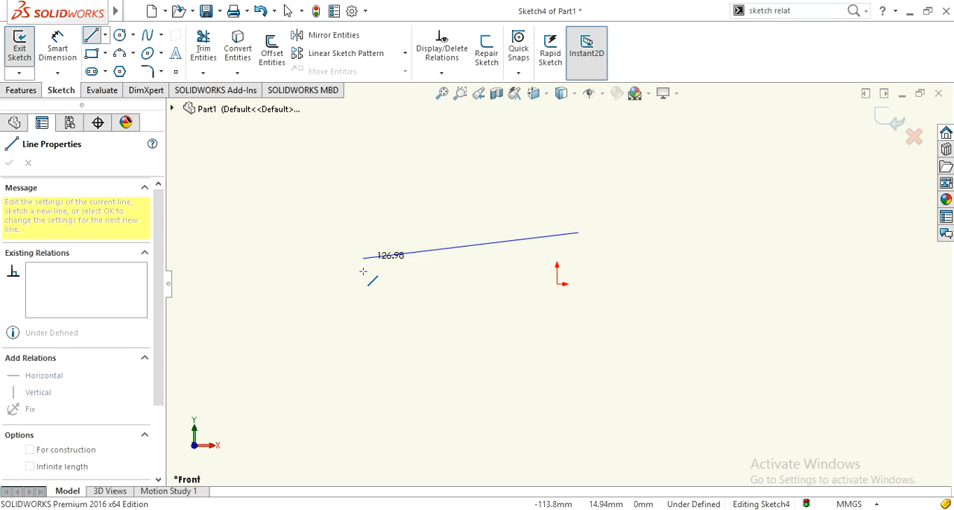
{"action": "key", "text": "Escape"}
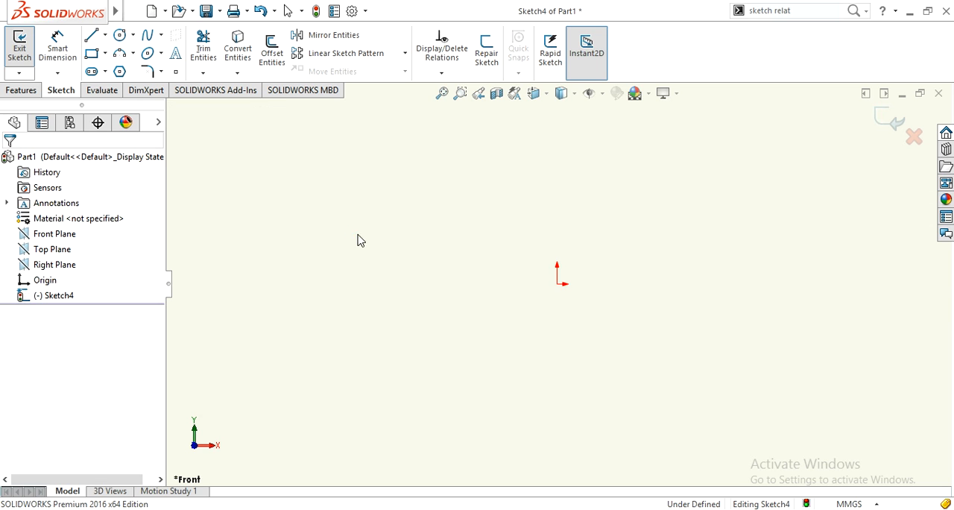
Enable on screen numeric input on entity creation in the system's sketch options.
{"action": "left_click", "coordinate": [350, 11]}
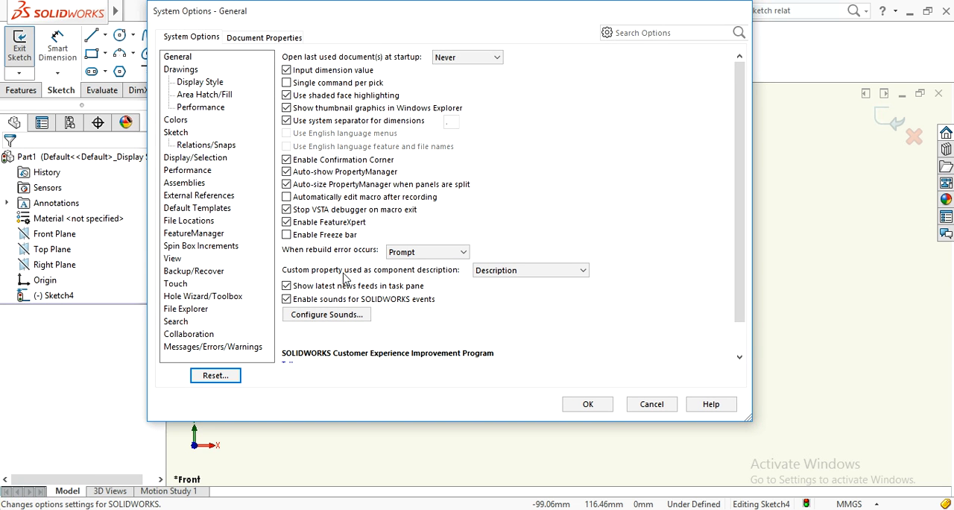
{"action": "left_click", "coordinate": [176, 134]}
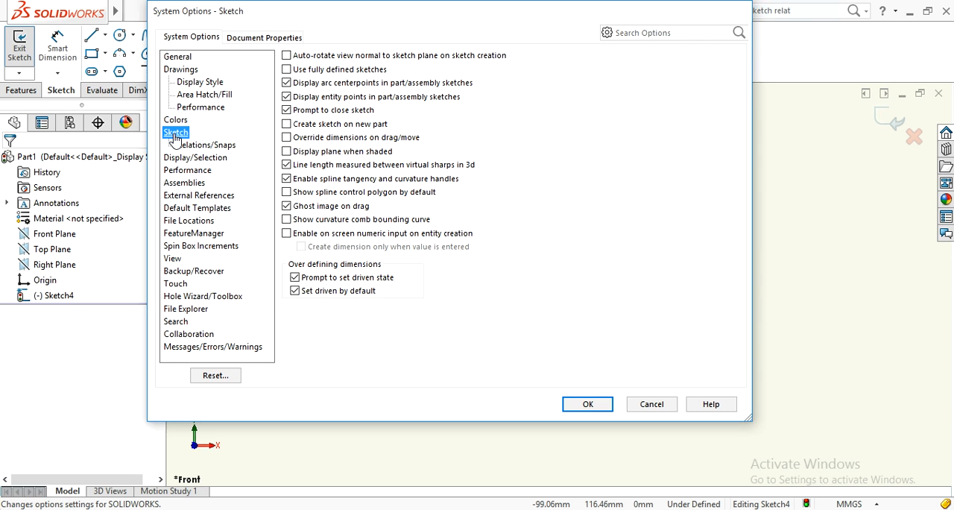
{"action": "left_click", "coordinate": [287, 234]}
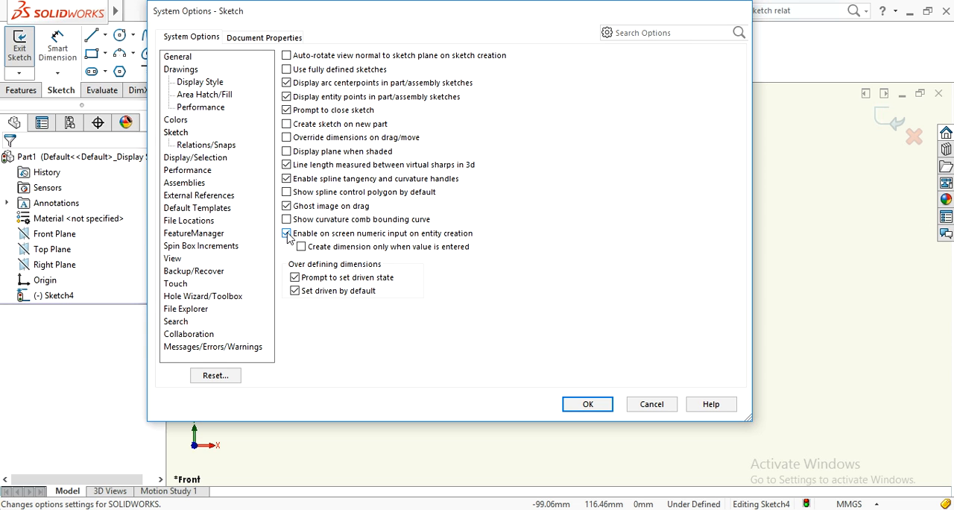
{"action": "left_click", "coordinate": [577, 403]}
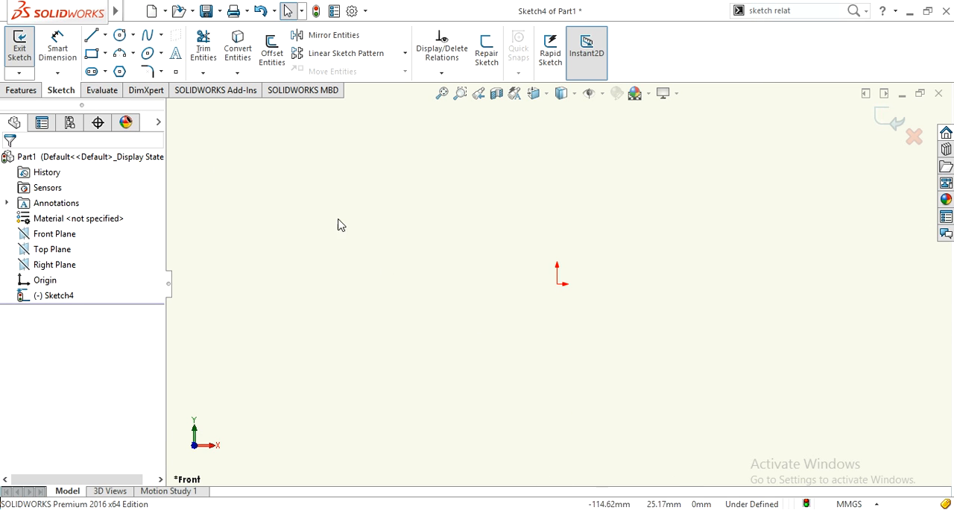
Sketch a closed rectangle from four connected lines around the origin's left side, about 108 mm wide and 68 mm high.
{"action": "left_click", "coordinate": [92, 35]}
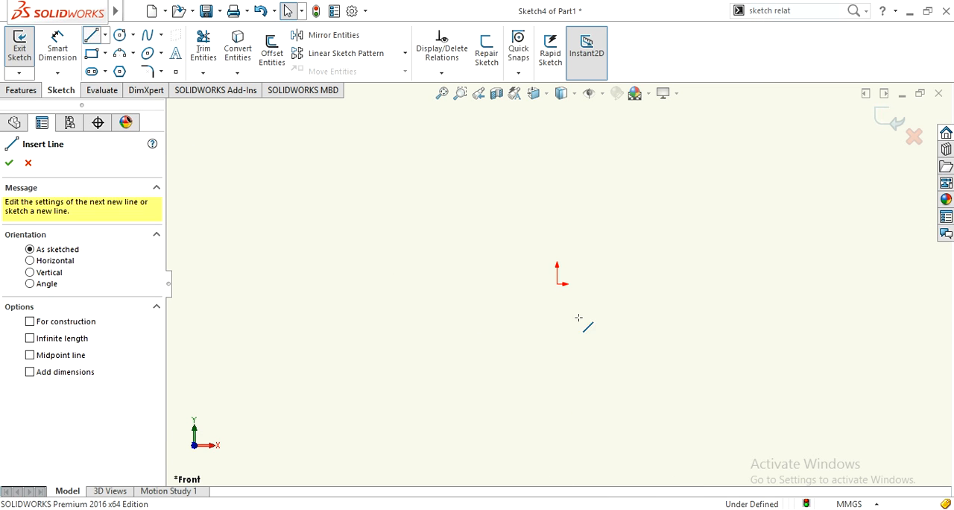
{"action": "left_click", "coordinate": [556, 241]}
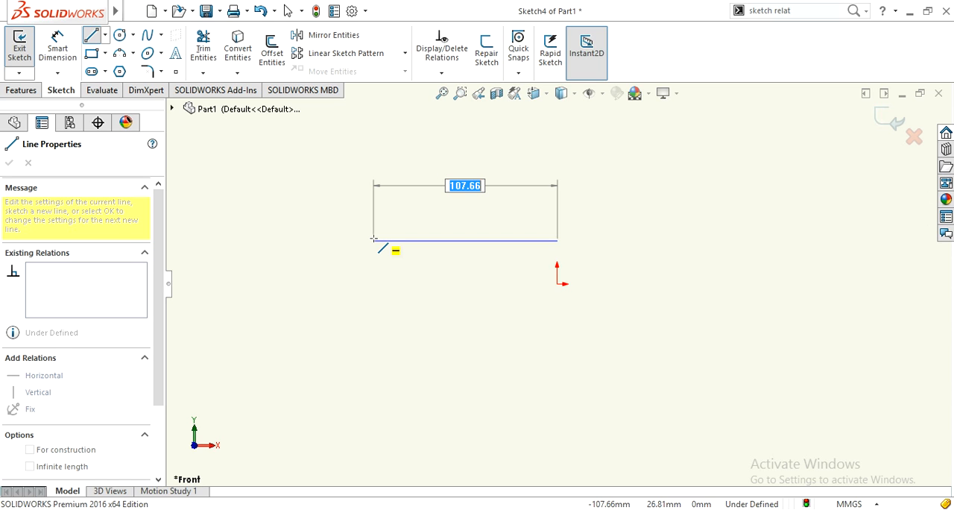
{"action": "left_click", "coordinate": [374, 239]}
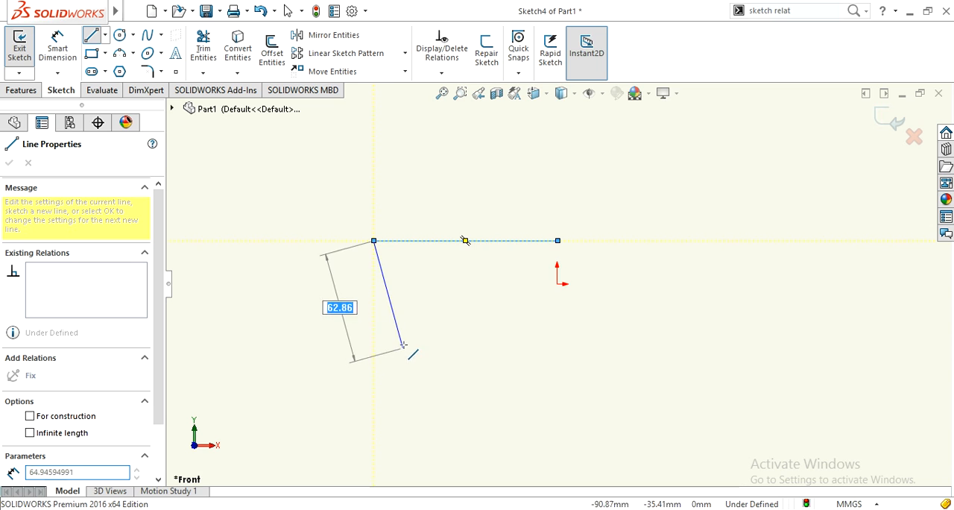
{"action": "left_click", "coordinate": [373, 357]}
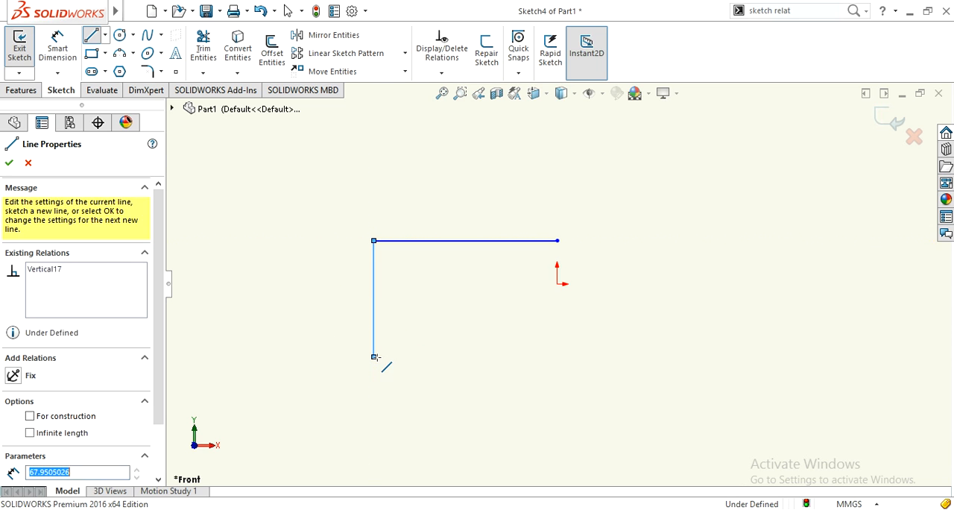
{"action": "left_click", "coordinate": [558, 356]}
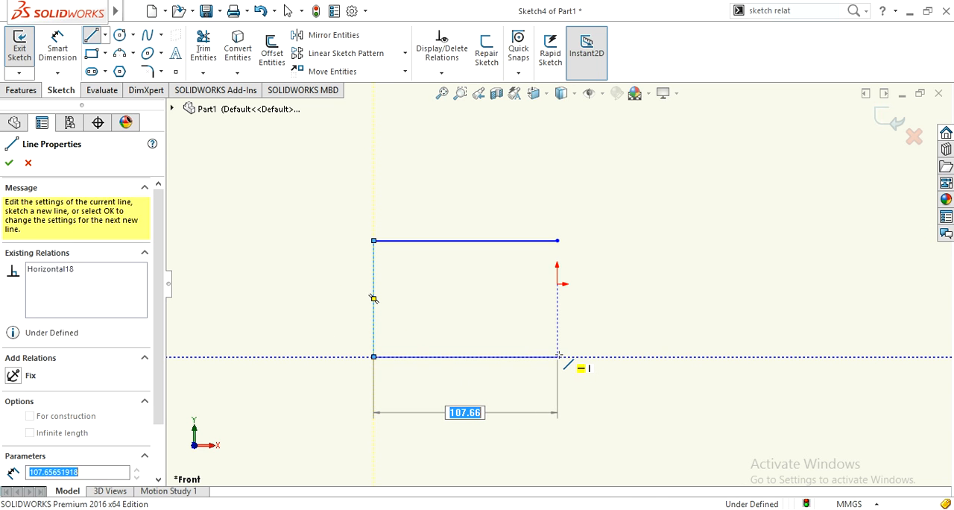
{"action": "left_click", "coordinate": [557, 241]}
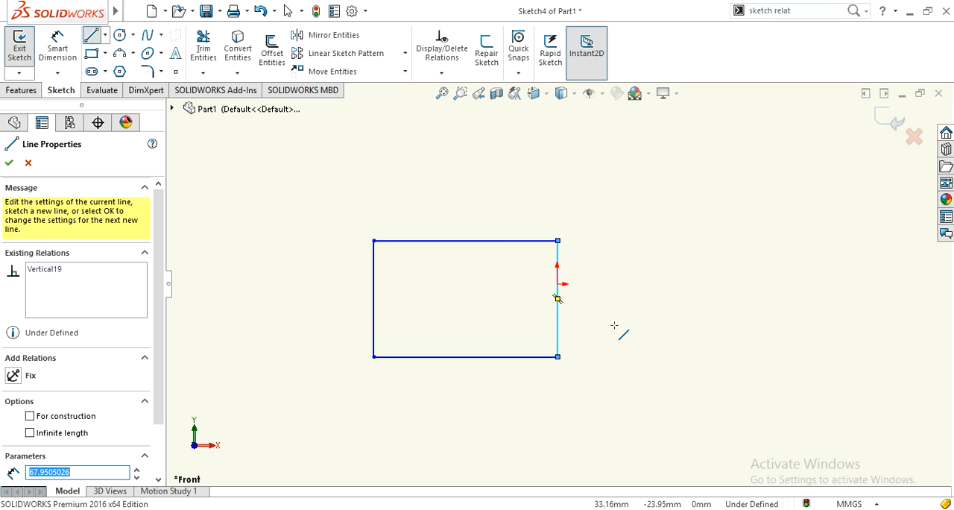
{"action": "key", "text": "Escape"}
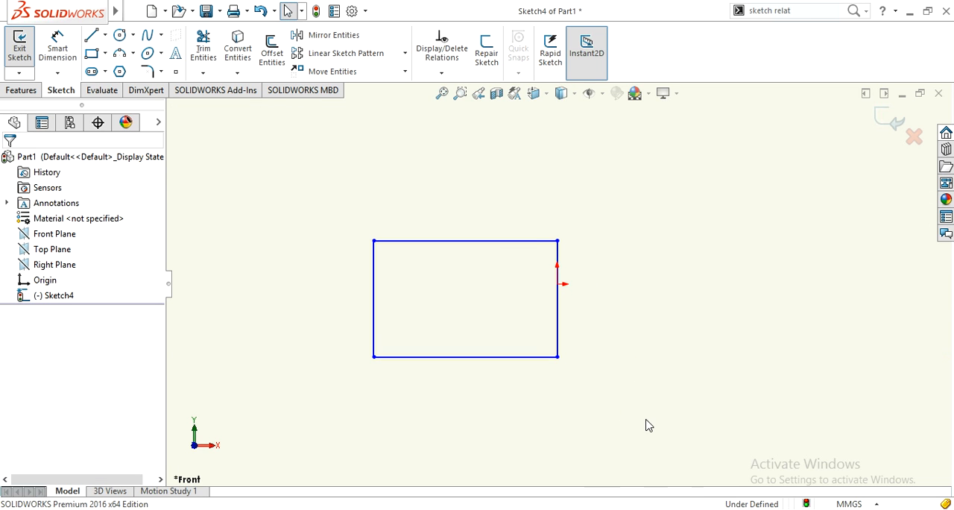
Dimension the length of the rectangle's bottom line with Smart Dimension, without entering a new value.
{"action": "scroll", "coordinate": [628, 410], "scroll_direction": "up", "scroll_amount": 1}
{"action": "scroll", "coordinate": [469, 389], "scroll_direction": "down", "scroll_amount": 1}
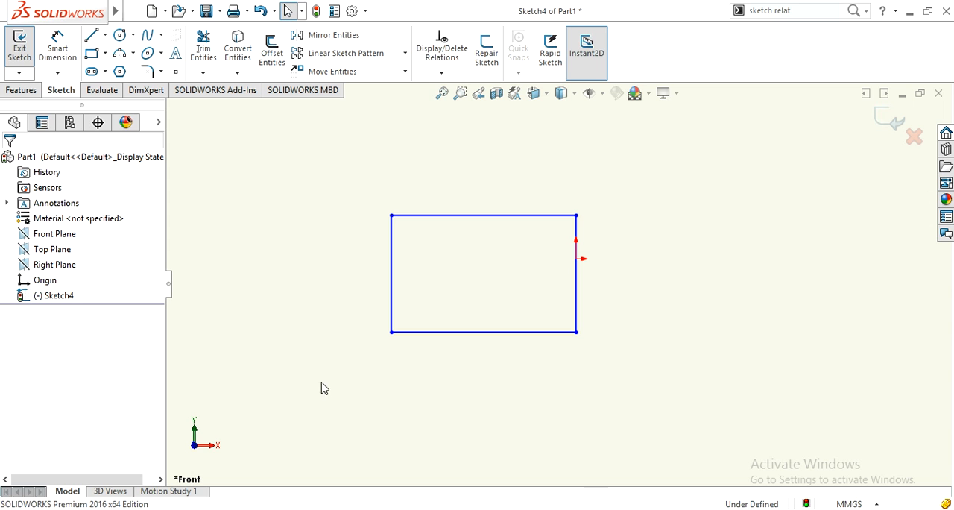
{"action": "right_click_drag", "start_coordinate": [283, 378], "coordinate": [285, 278]}
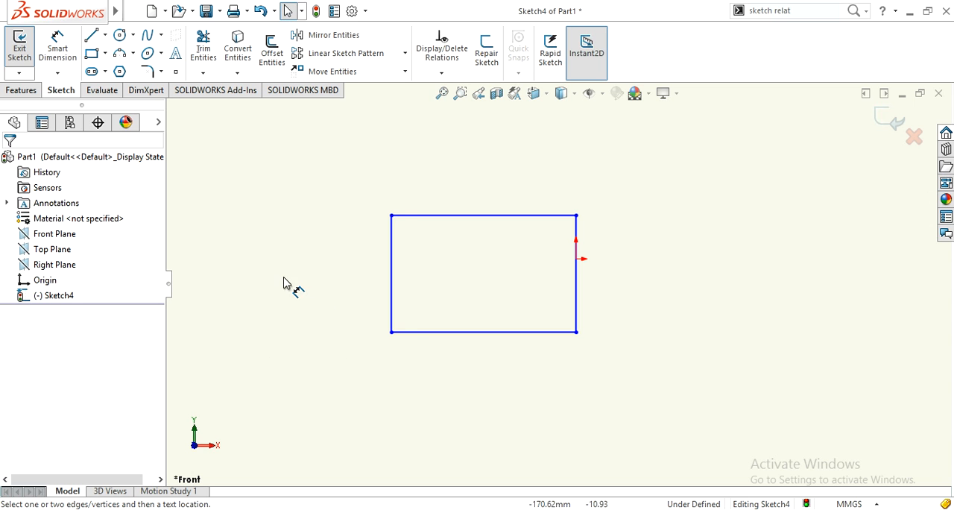
{"action": "left_click", "coordinate": [427, 339]}
{"action": "left_click", "coordinate": [460, 389]}
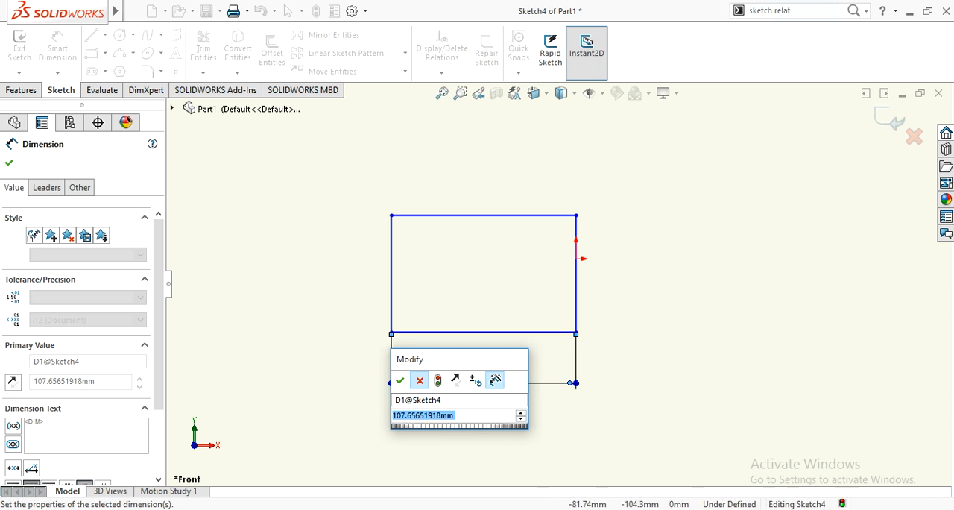
{"action": "left_click", "coordinate": [418, 383]}
Examine the document's unit settings with the Custom unit system selected, and close them without applying the change.
{"action": "left_click", "coordinate": [859, 504]}
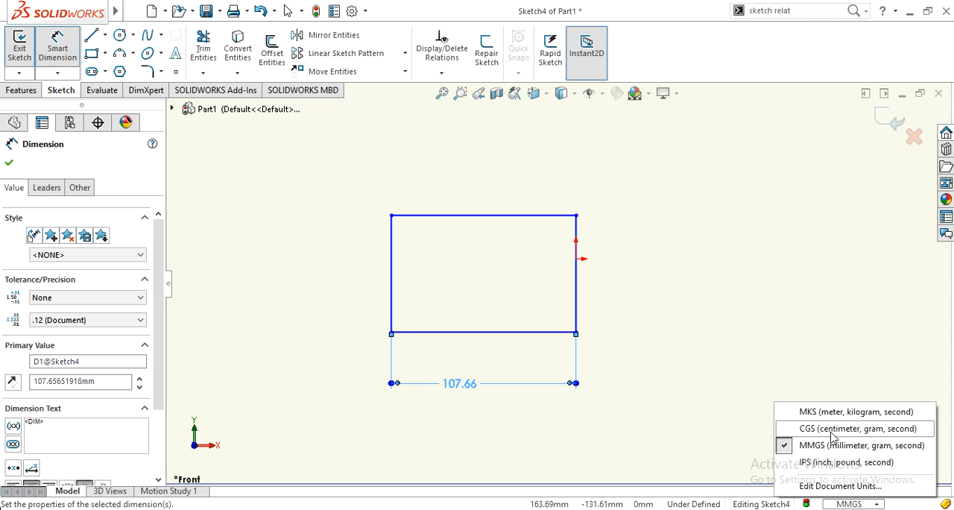
{"action": "left_click", "coordinate": [812, 488]}
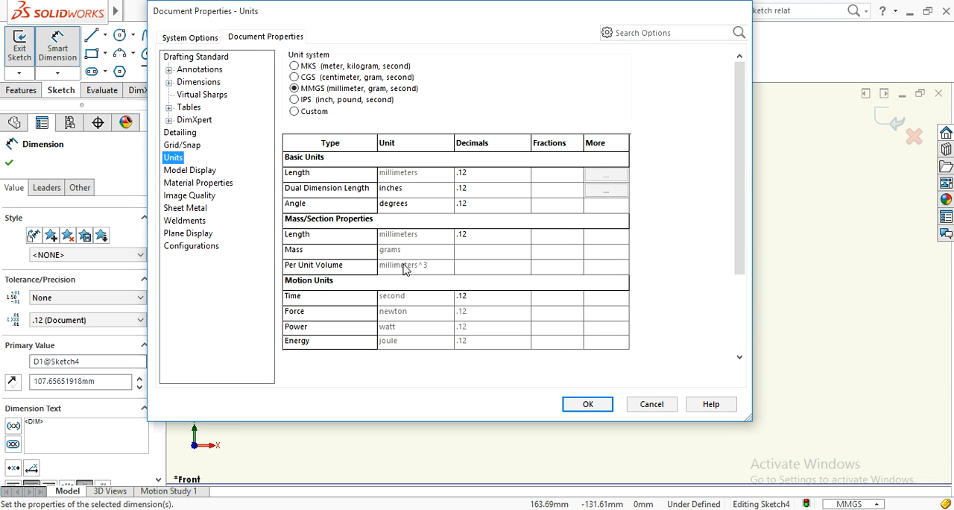
{"action": "left_click", "coordinate": [314, 112]}
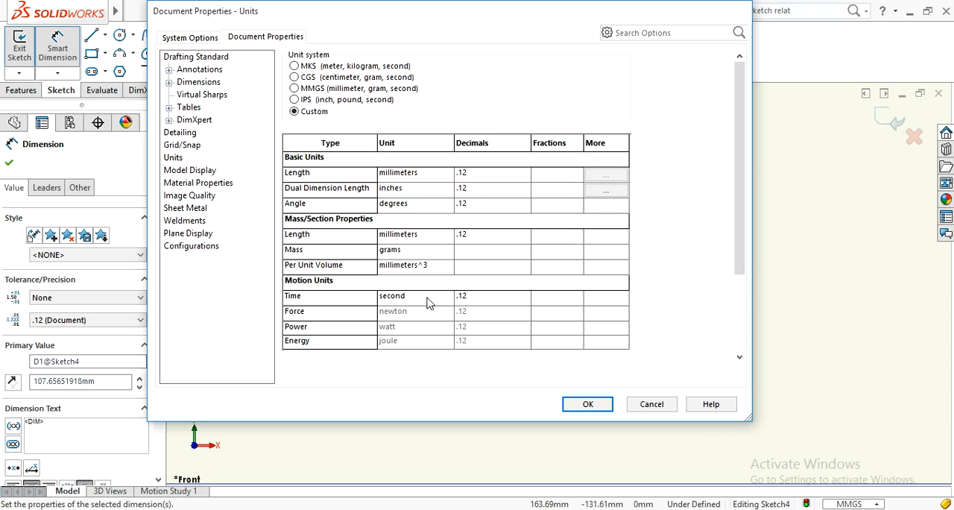
{"action": "left_click", "coordinate": [646, 407]}
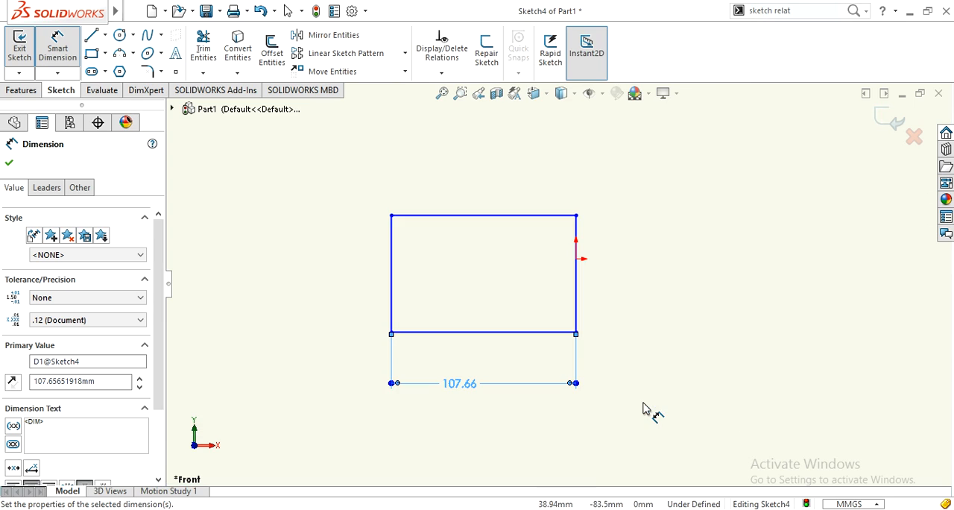
Delete the length dimension from the rectangle's bottom line.
{"action": "scroll", "coordinate": [598, 334], "scroll_direction": "down", "scroll_amount": 1}
{"action": "scroll", "coordinate": [558, 287], "scroll_direction": "up", "scroll_amount": 2}
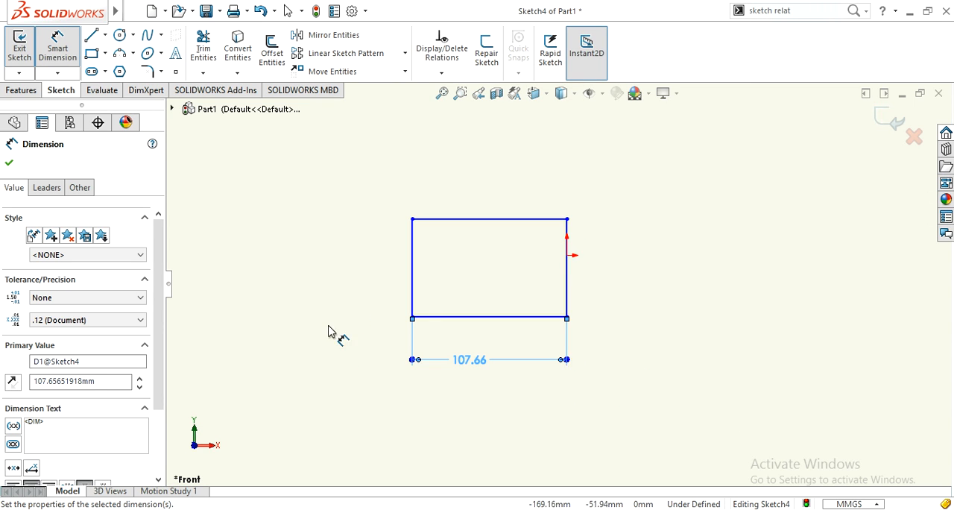
{"action": "scroll", "coordinate": [363, 301], "scroll_direction": "down", "scroll_amount": 1}
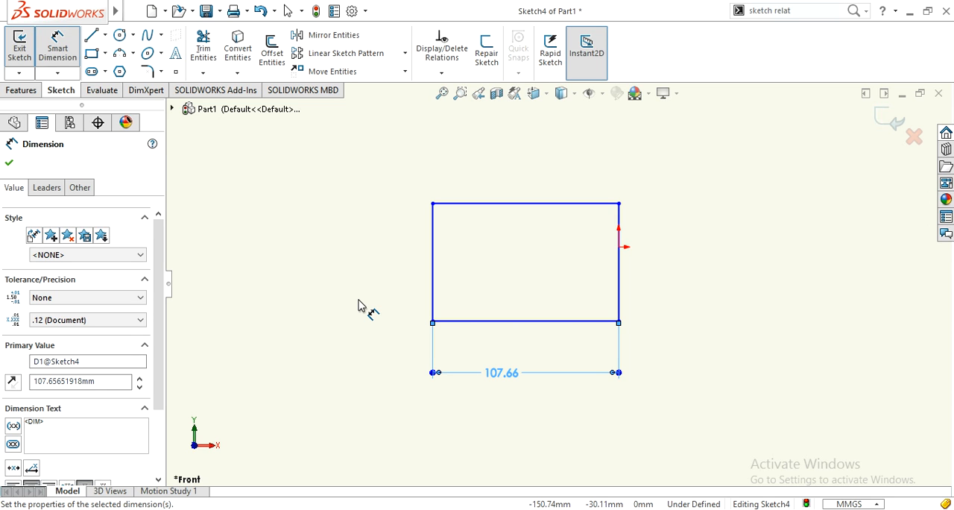
{"action": "scroll", "coordinate": [359, 299], "scroll_direction": "down", "scroll_amount": 1}
{"action": "scroll", "coordinate": [359, 300], "scroll_direction": "up", "scroll_amount": 1}
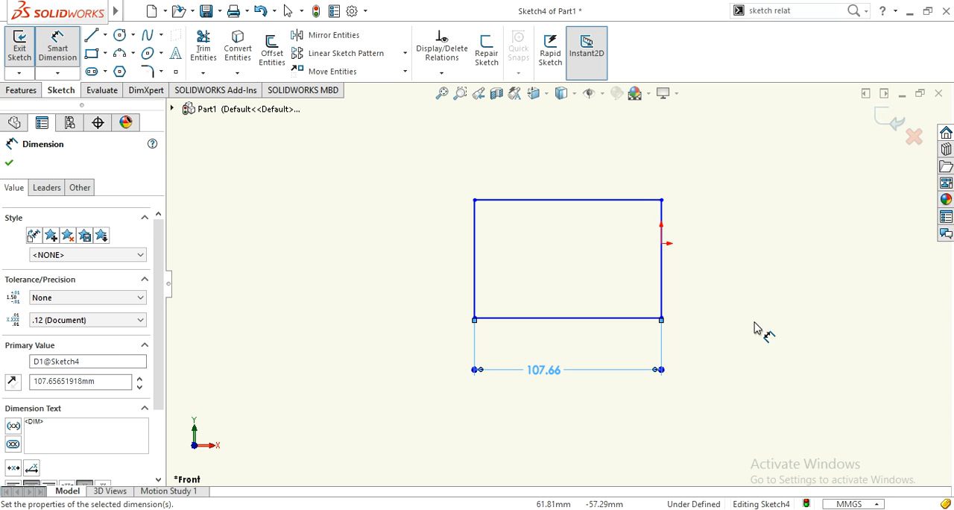
{"action": "scroll", "coordinate": [713, 258], "scroll_direction": "down", "scroll_amount": 1}
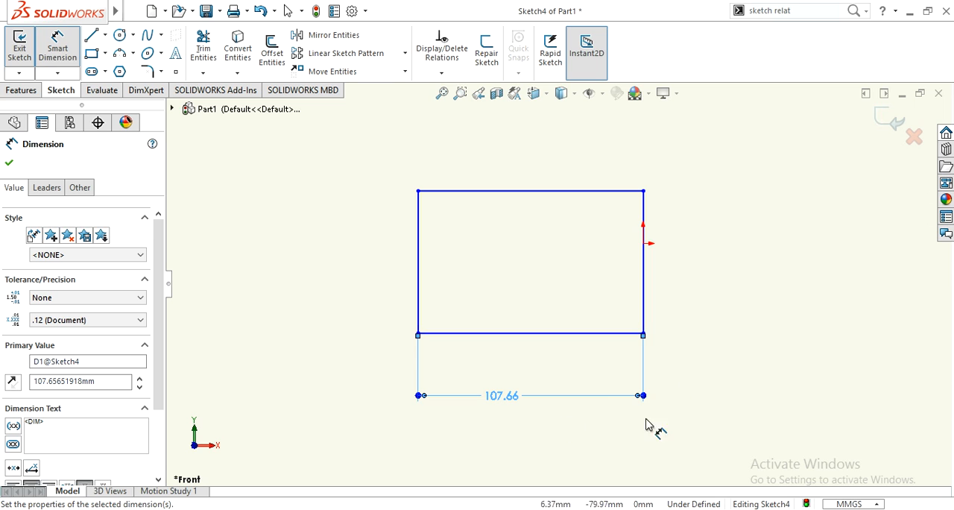
{"action": "key", "text": "Delete"}
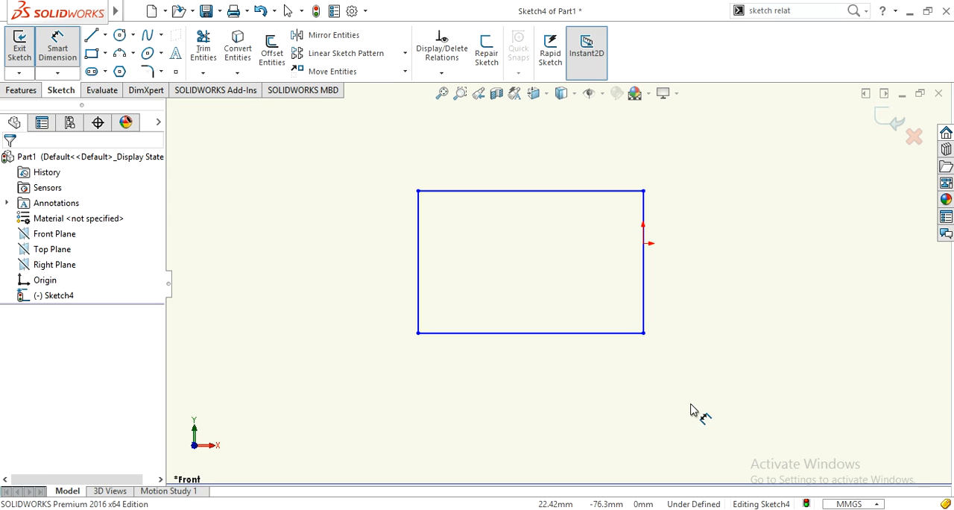
Dimension the rectangle's bottom line and set its length to 100 mm.
{"action": "scroll", "coordinate": [718, 322], "scroll_direction": "down", "scroll_amount": 1}
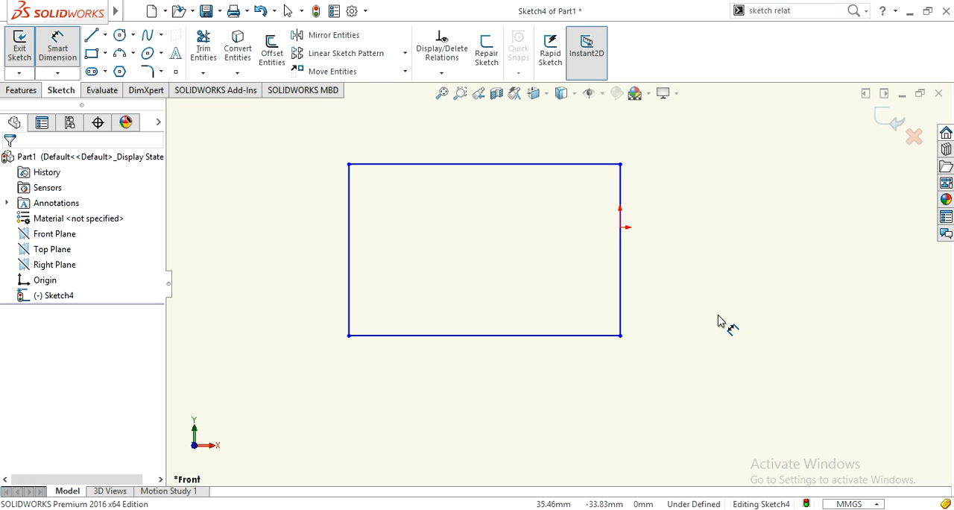
{"action": "scroll", "coordinate": [718, 322], "scroll_direction": "up", "scroll_amount": 1}
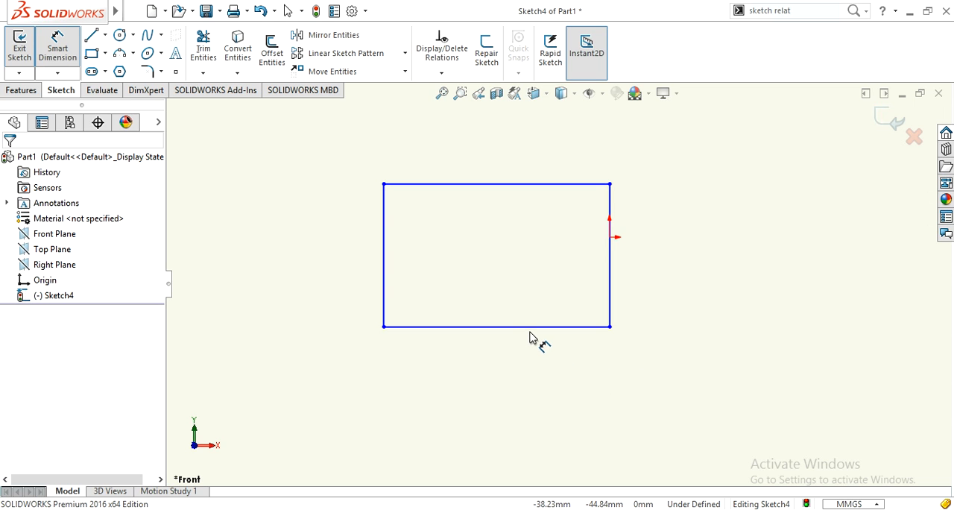
{"action": "left_click", "coordinate": [496, 325]}
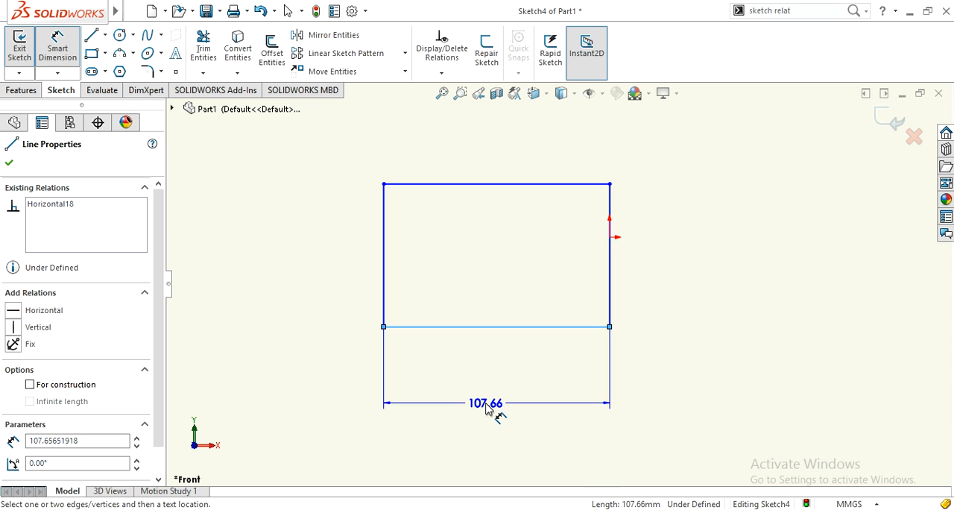
{"action": "left_click", "coordinate": [486, 408]}
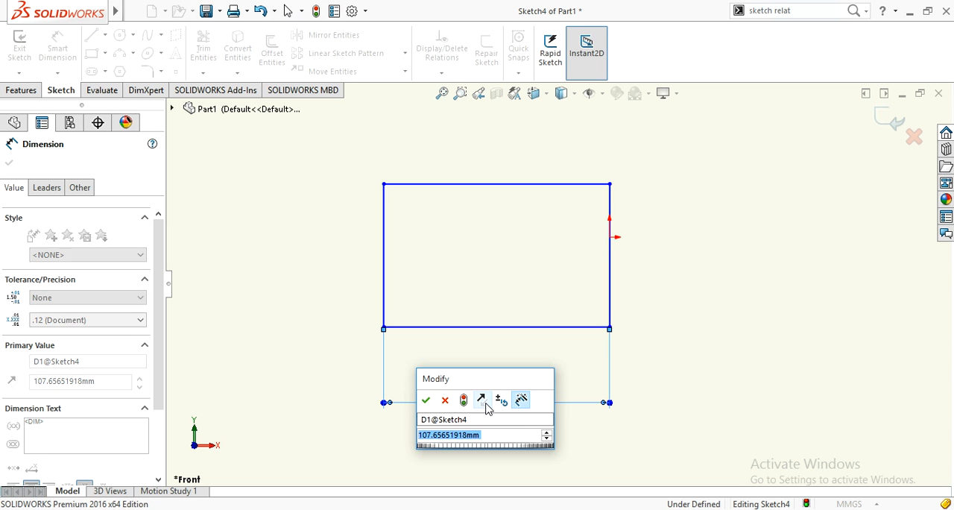
{"action": "type", "text": "1"}
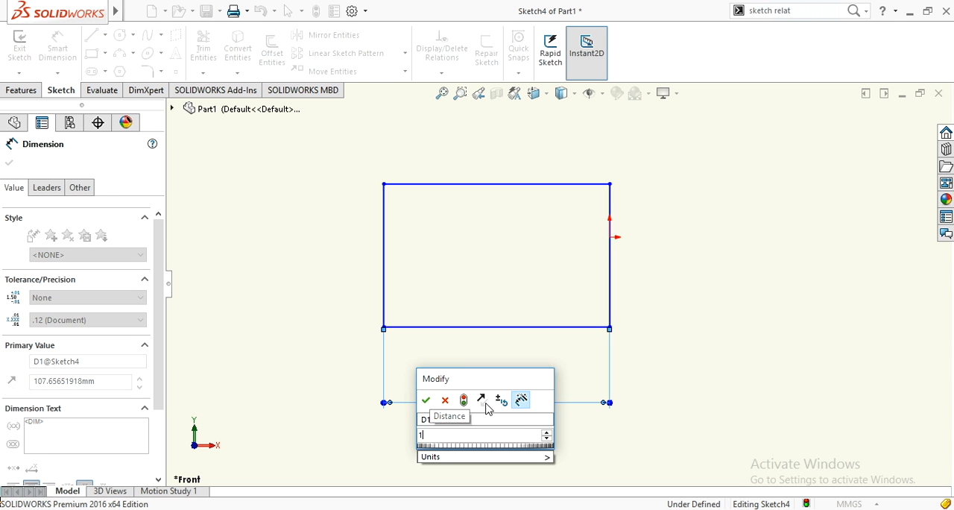
{"action": "type", "text": "00"}
{"action": "key", "text": "Return"}
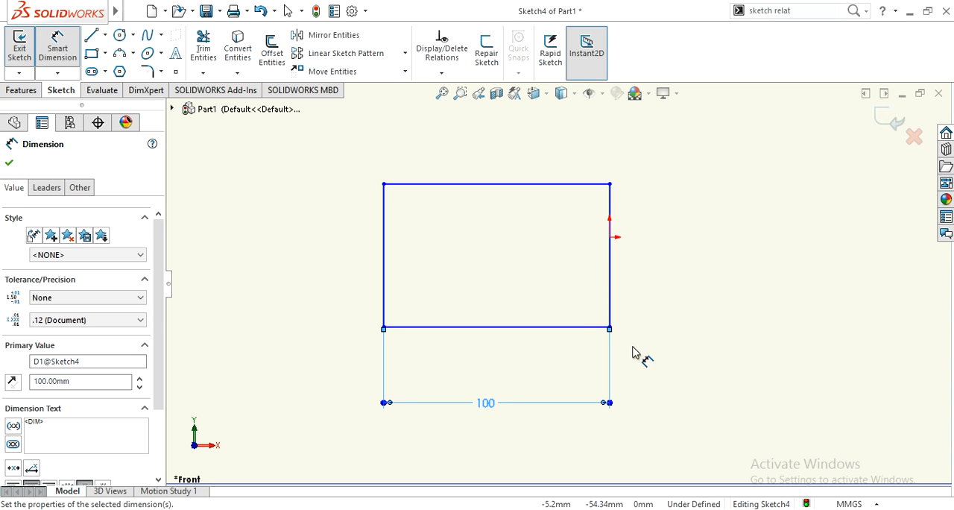
Dimension the rectangle's right line, set its length to 3in, and leave the Smart Dimension command.
{"action": "left_click", "coordinate": [611, 284]}
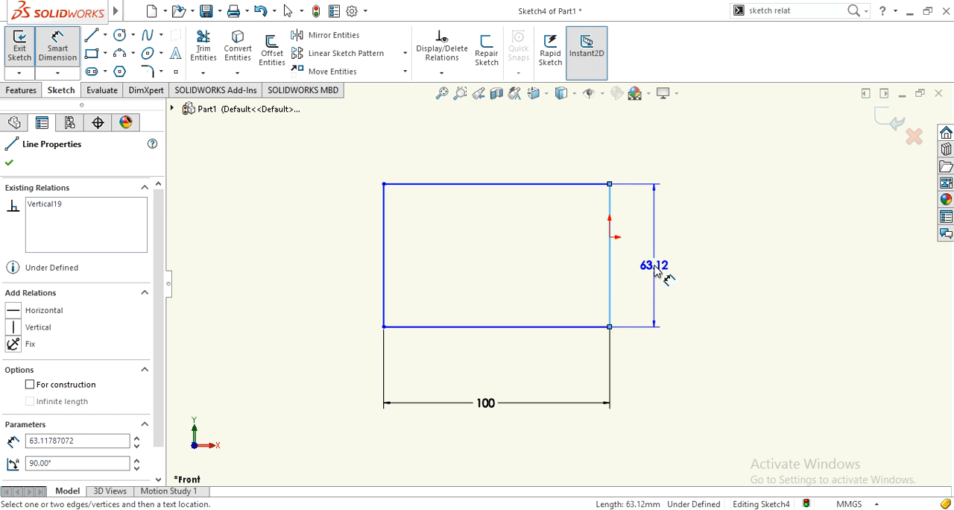
{"action": "left_click", "coordinate": [656, 273]}
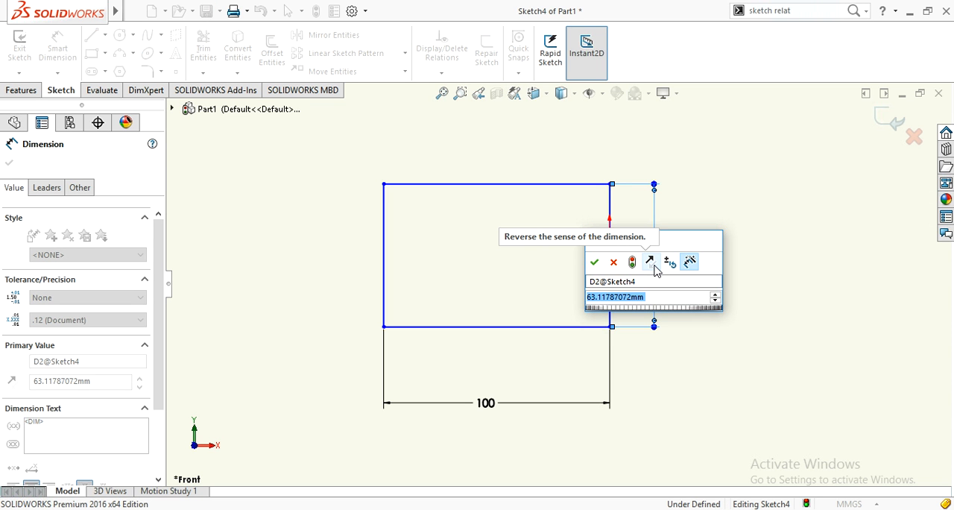
{"action": "type", "text": "3in"}
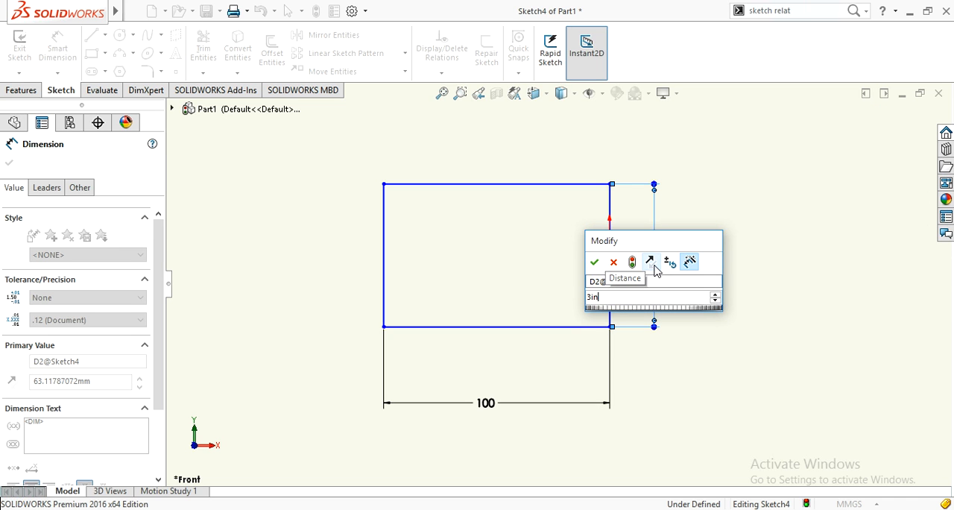
{"action": "left_click", "coordinate": [594, 262]}
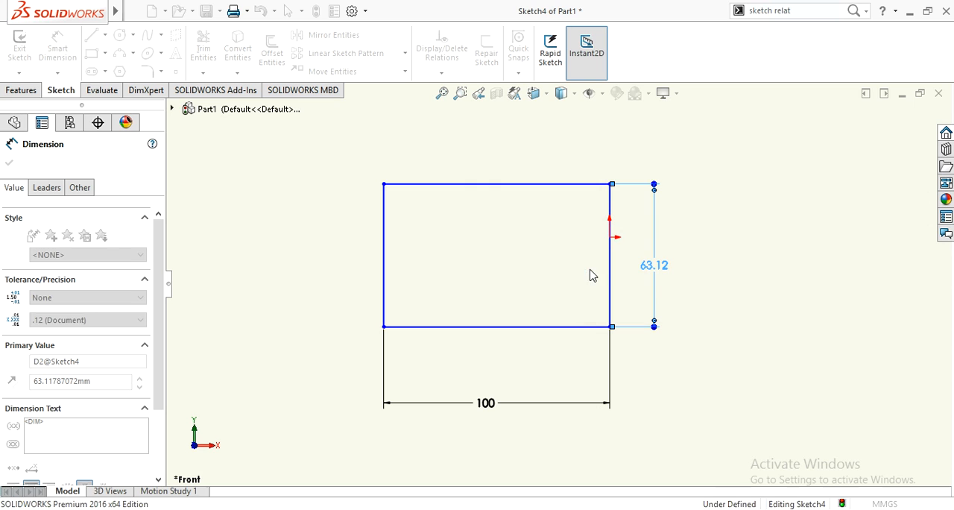
{"action": "scroll", "coordinate": [690, 320], "scroll_direction": "up", "scroll_amount": 1}
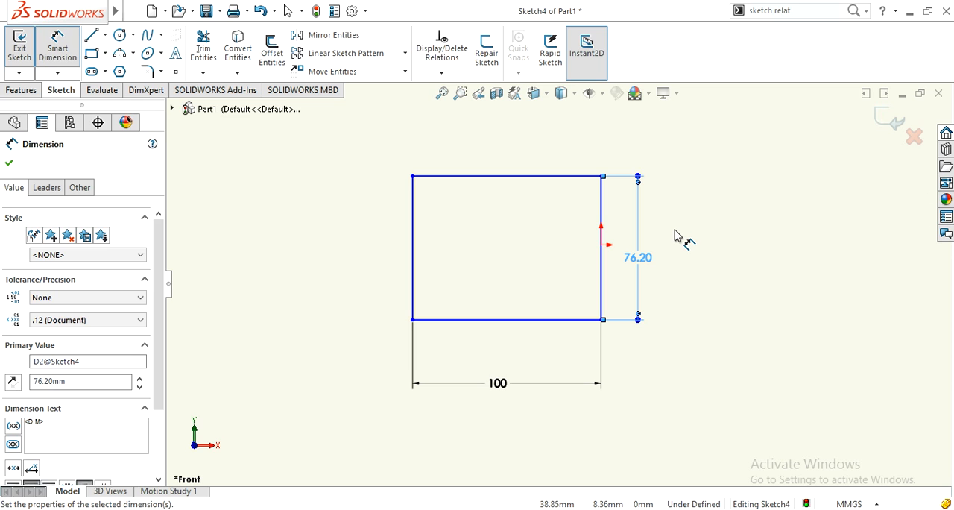
{"action": "key", "text": "Escape"}
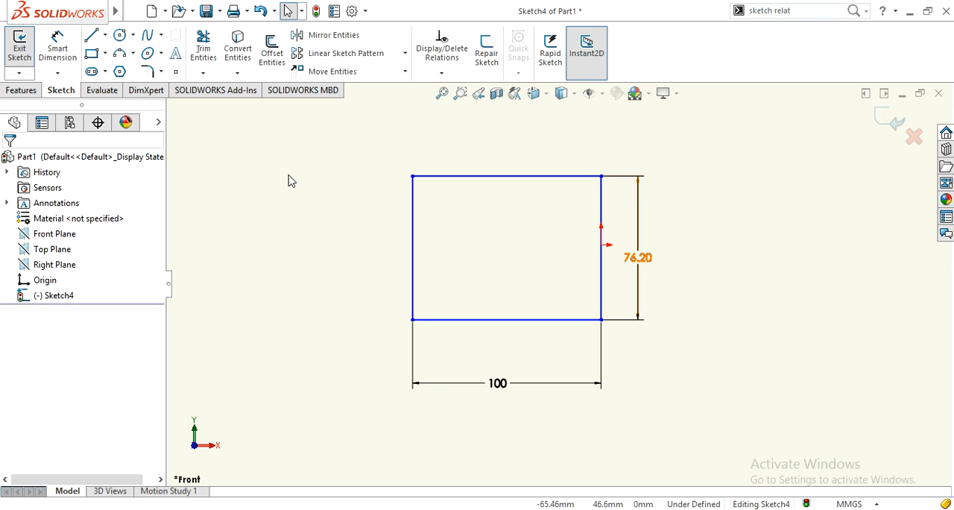
Change the Viewport Background color in the system color options to white, with luminance 240 (RGB 255, 255, 255), and apply it.
{"action": "left_click", "coordinate": [352, 10]}
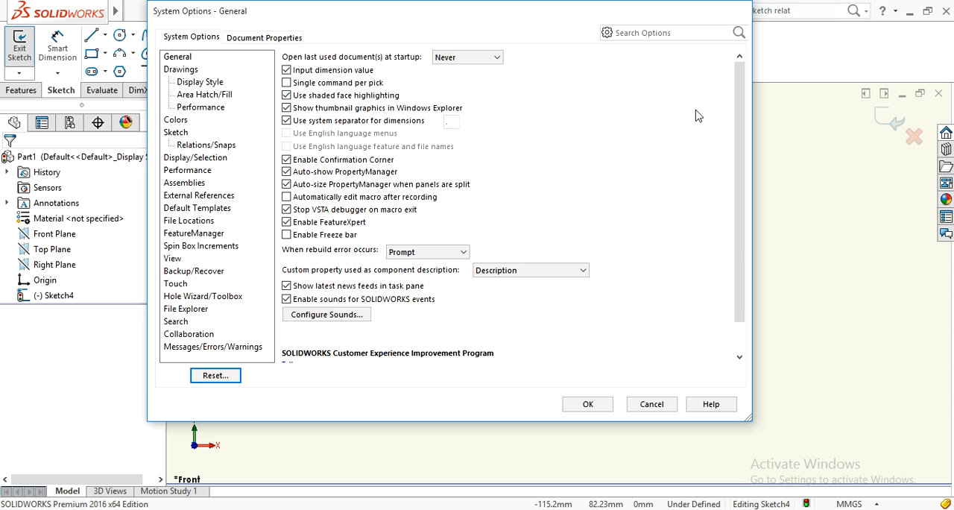
{"action": "left_click", "coordinate": [648, 403]}
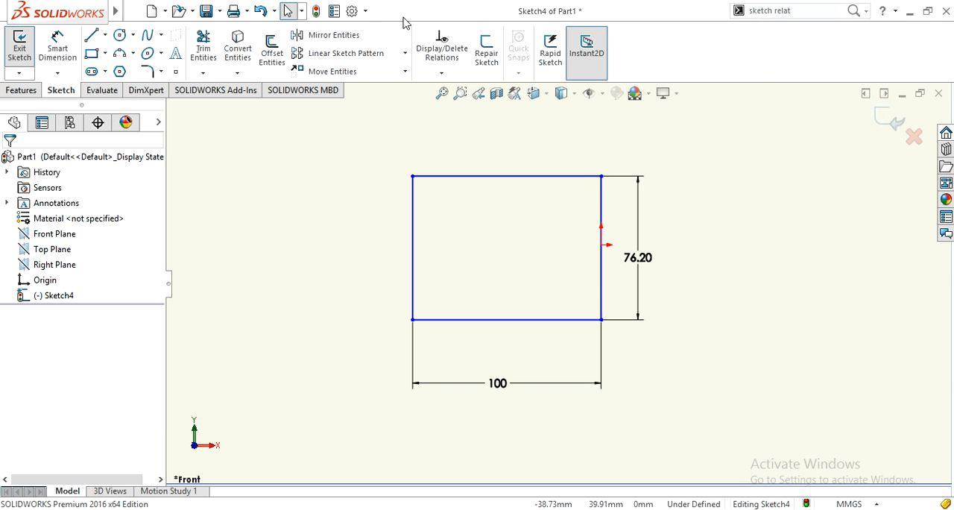
{"action": "left_click", "coordinate": [351, 11]}
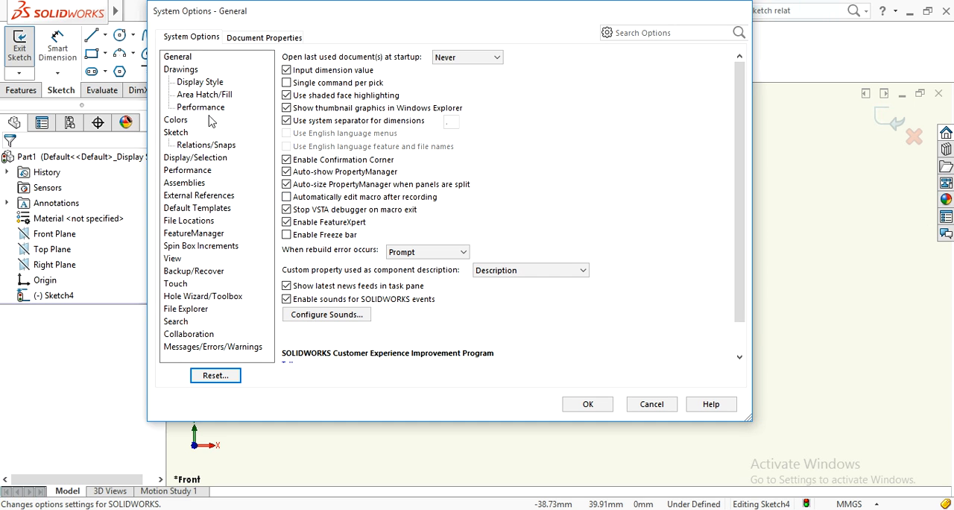
{"action": "left_click", "coordinate": [173, 121]}
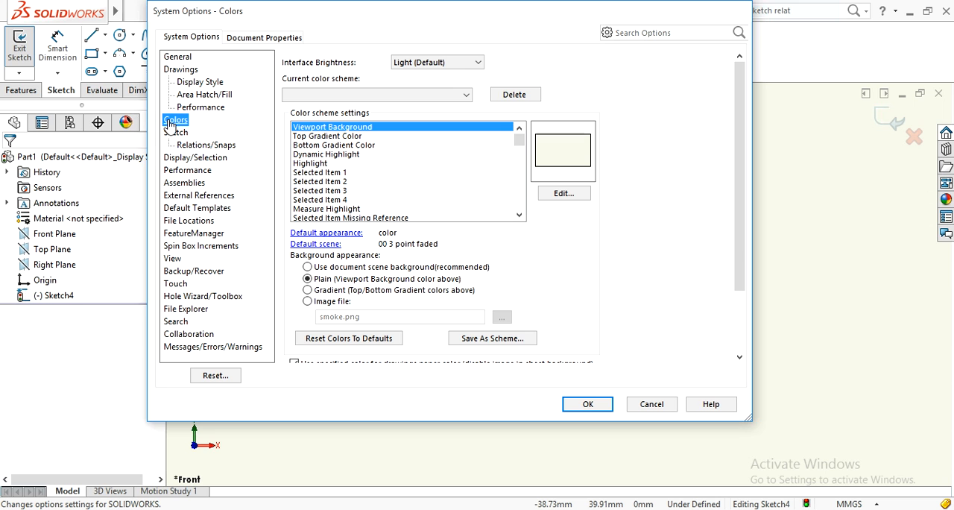
{"action": "left_click", "coordinate": [564, 197]}
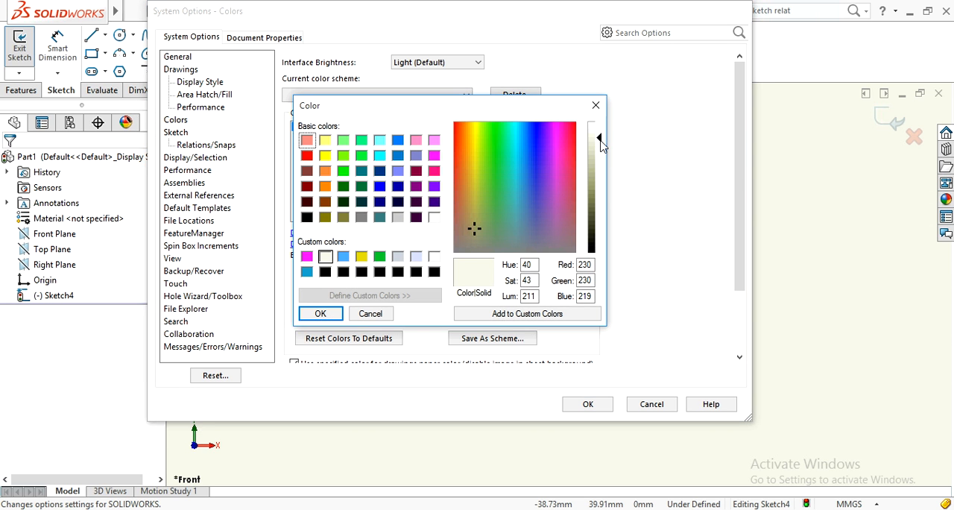
{"action": "left_click_drag", "start_coordinate": [599, 138], "coordinate": [599, 126]}
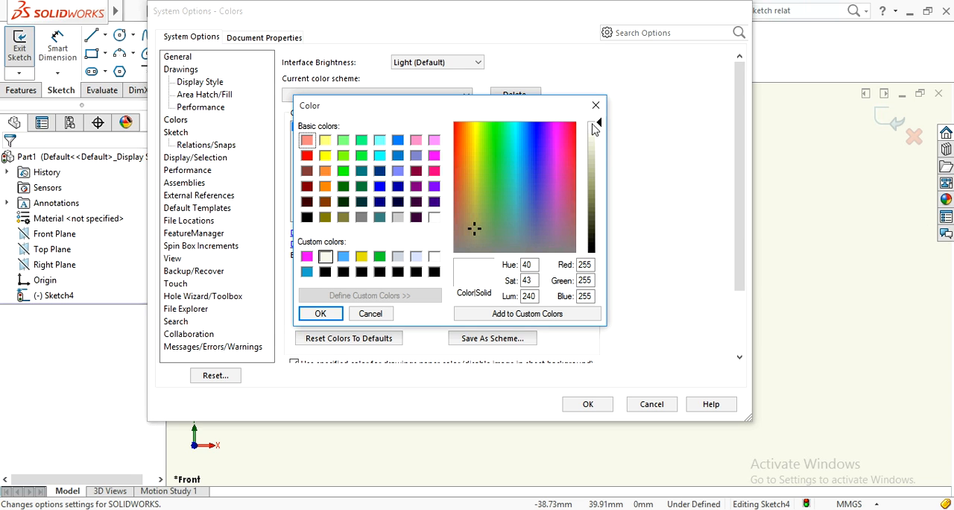
{"action": "left_click", "coordinate": [320, 313]}
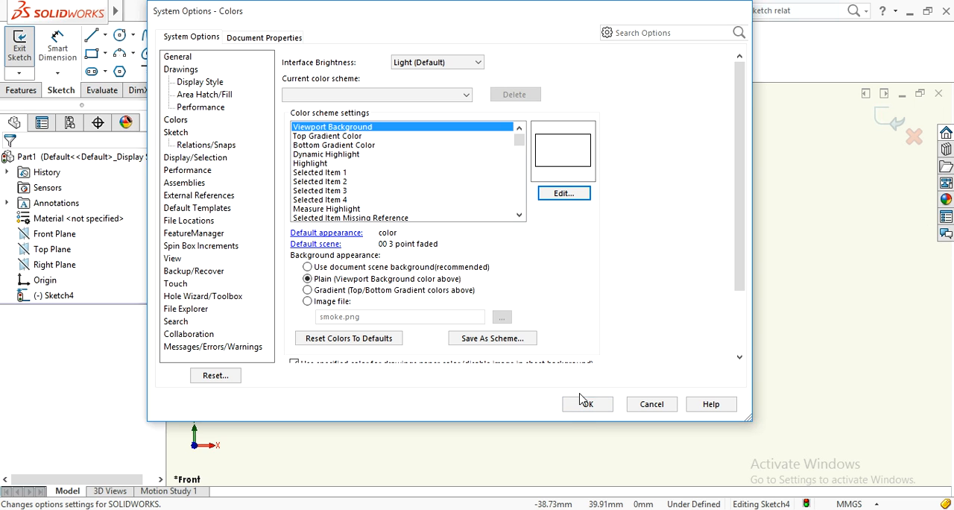
{"action": "left_click", "coordinate": [579, 407]}
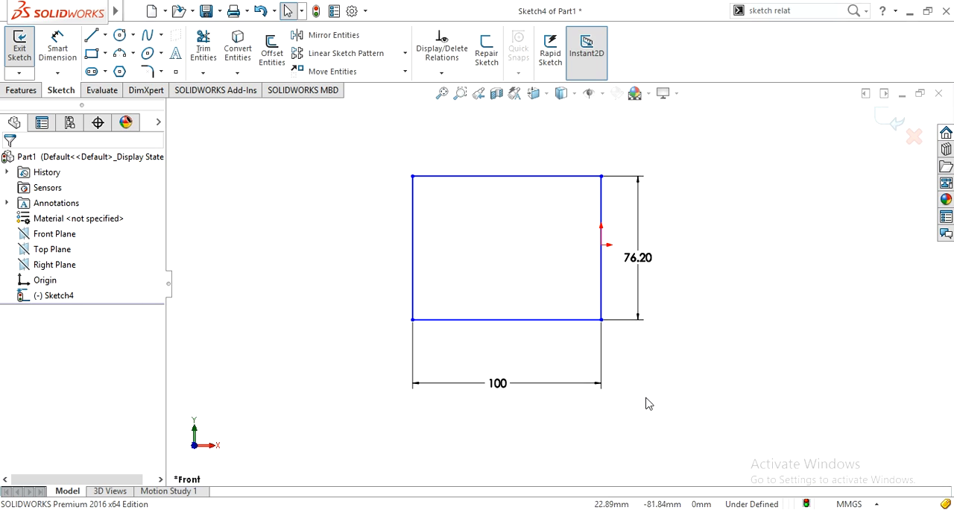
{"action": "scroll", "coordinate": [637, 376], "scroll_direction": "up", "scroll_amount": 3}
{"action": "scroll", "coordinate": [714, 252], "scroll_direction": "down", "scroll_amount": 2}
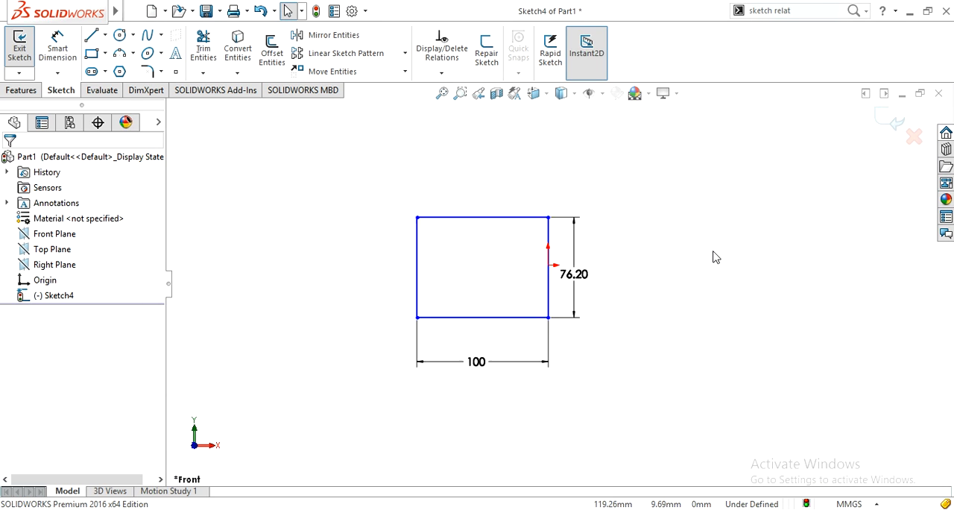
{"action": "scroll", "coordinate": [302, 275], "scroll_direction": "up", "scroll_amount": 1}
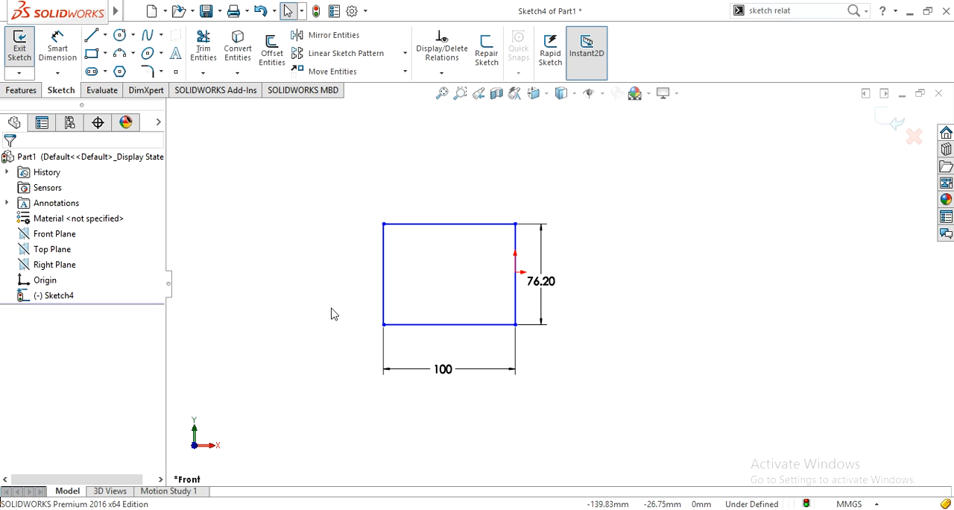
{"action": "scroll", "coordinate": [333, 314], "scroll_direction": "down", "scroll_amount": 1}
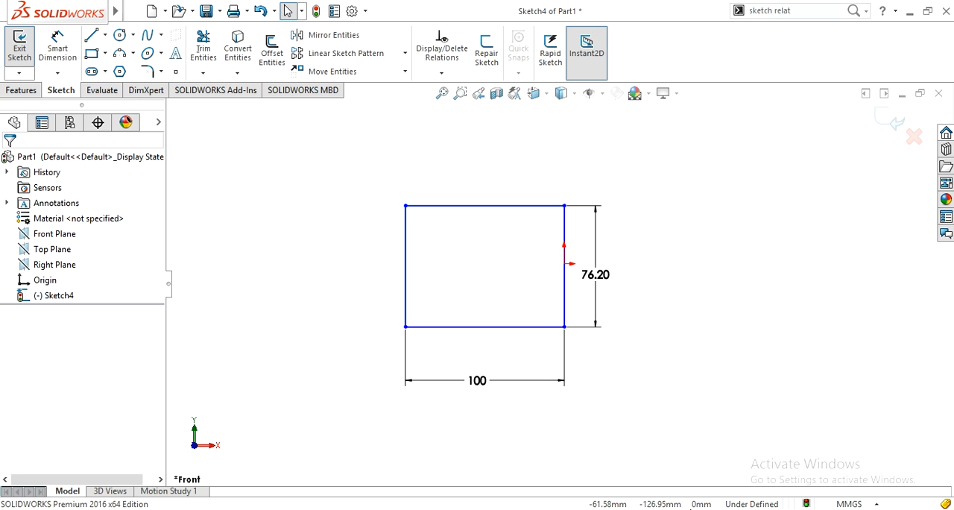
{"action": "left_click", "coordinate": [827, 509]}
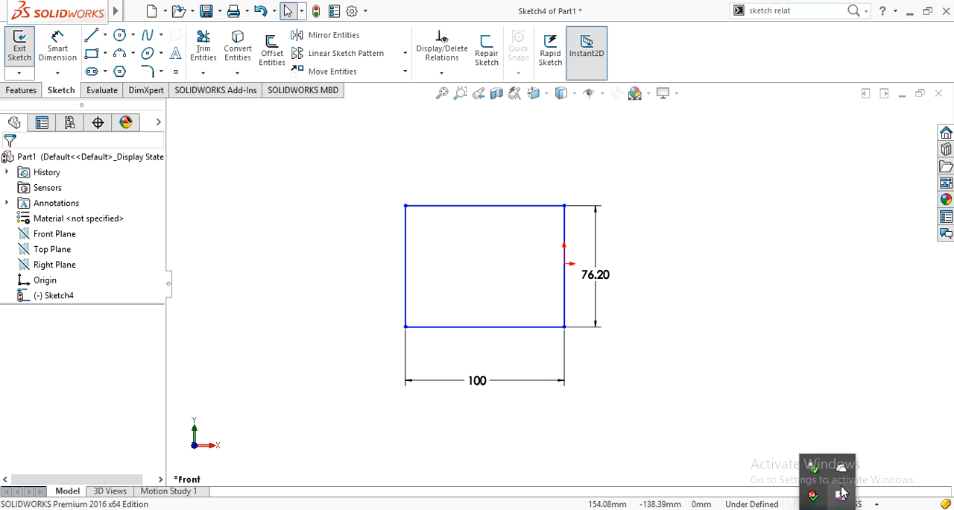